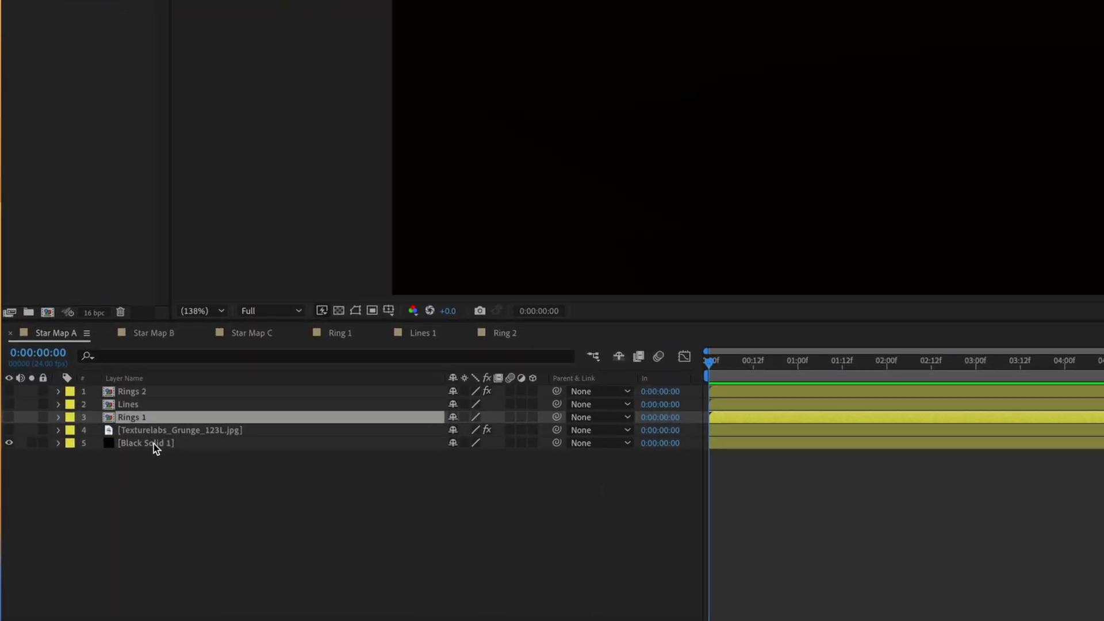
Select Black Solid 1 and check the Star Map A composition settings
click(155, 444)
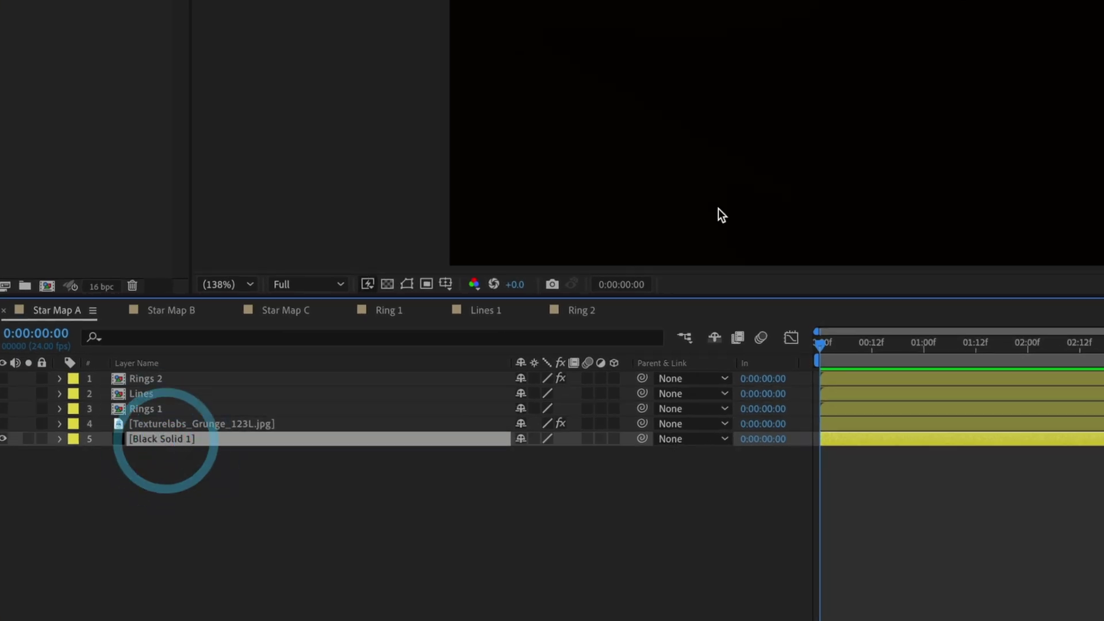
key(ctrl+k)
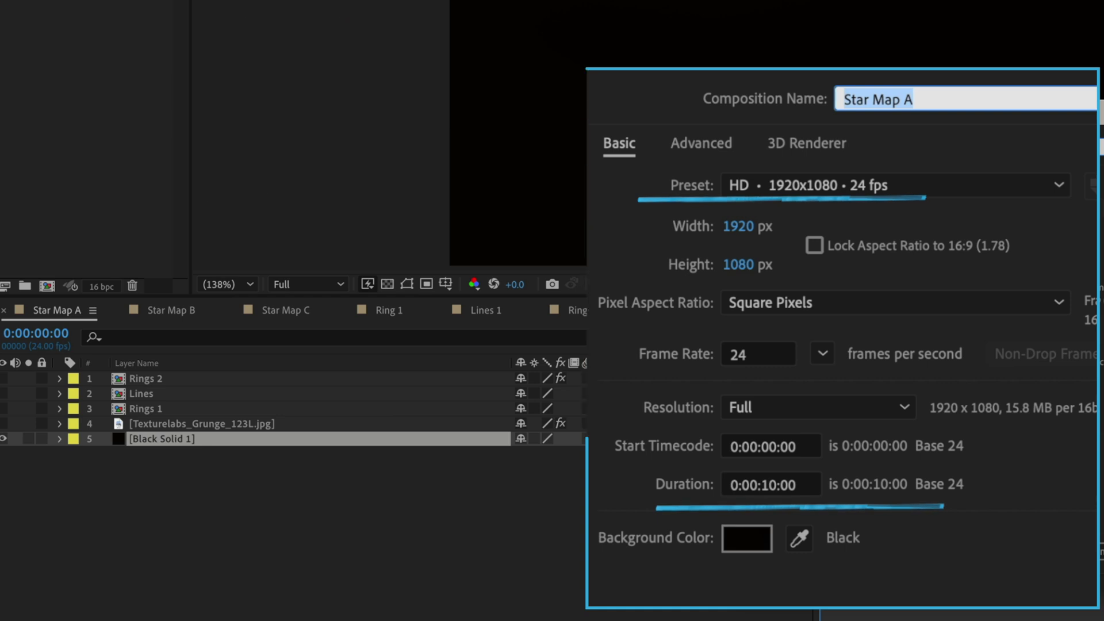
key(Return)
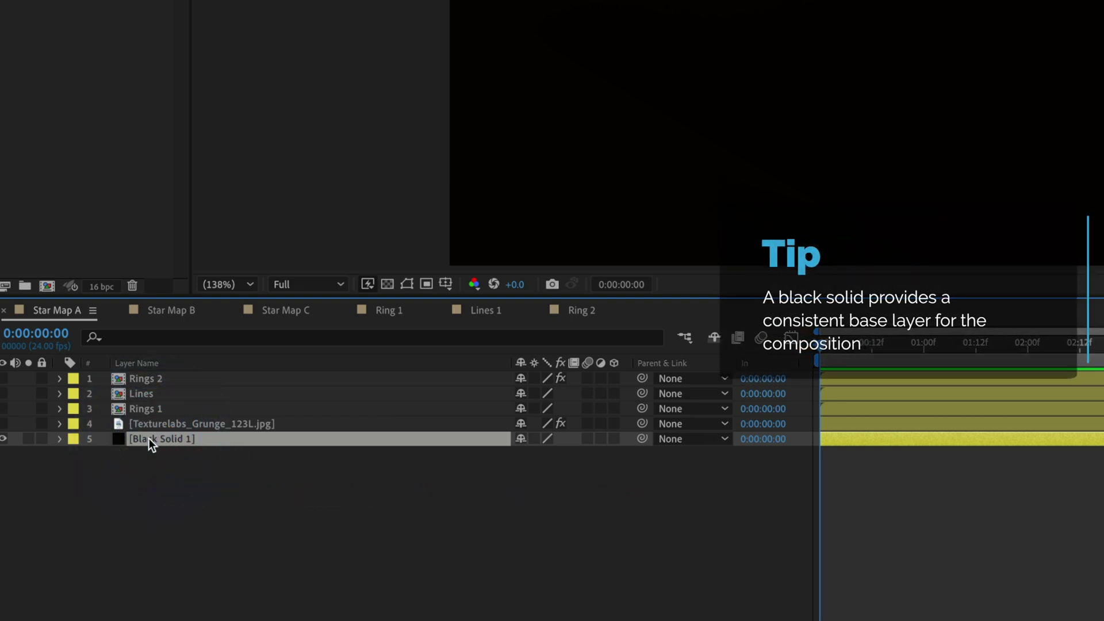
Toggle the grunge texture's Levels effect and select the Rings 1 layer
click(80, 474)
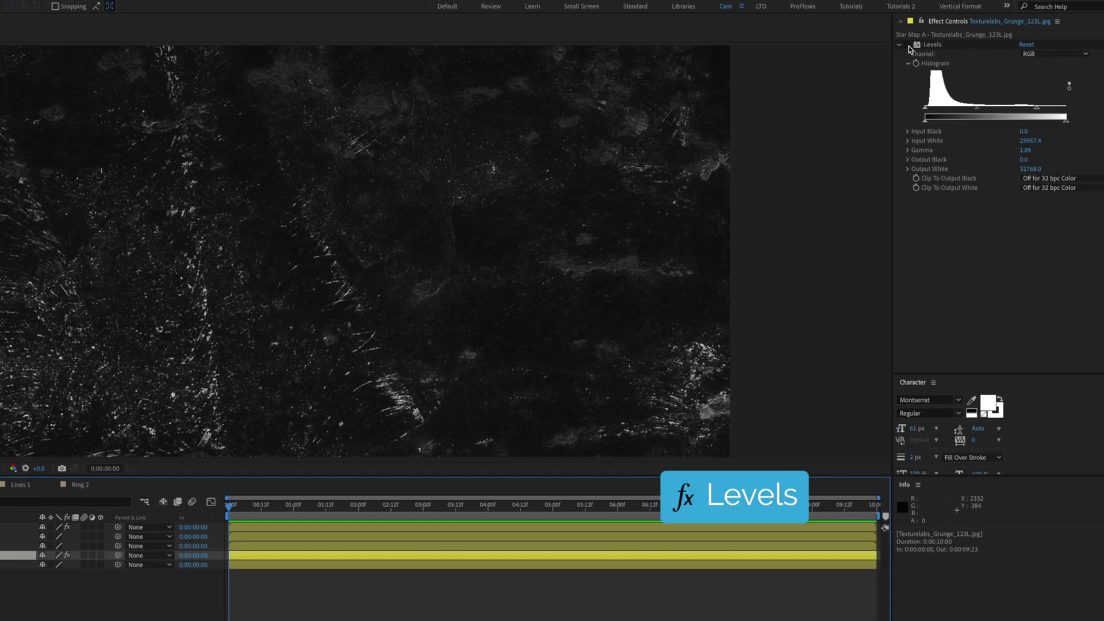
click(908, 46)
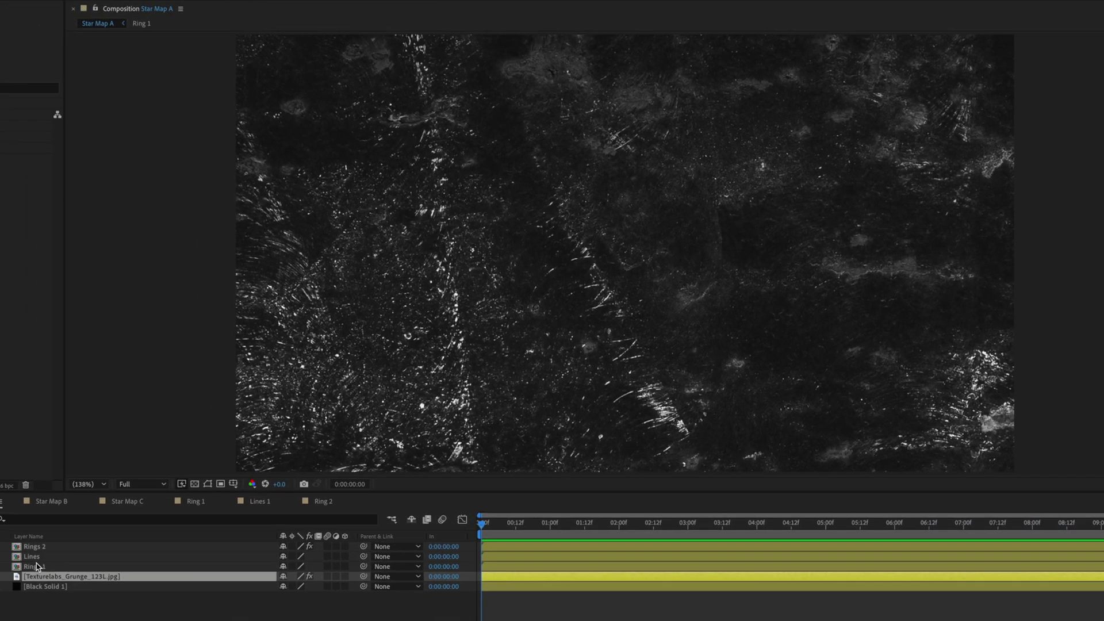
click(34, 568)
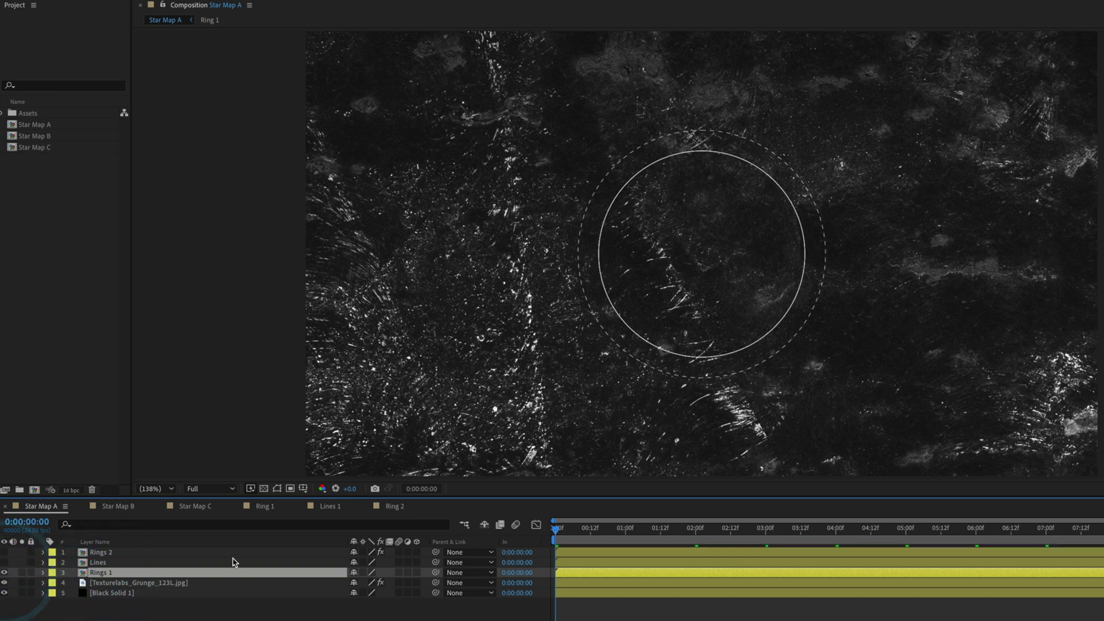
Inside Rings 1, solo Shape Layer 1 and select its Repeater 1 Scale property
double_click(83, 575)
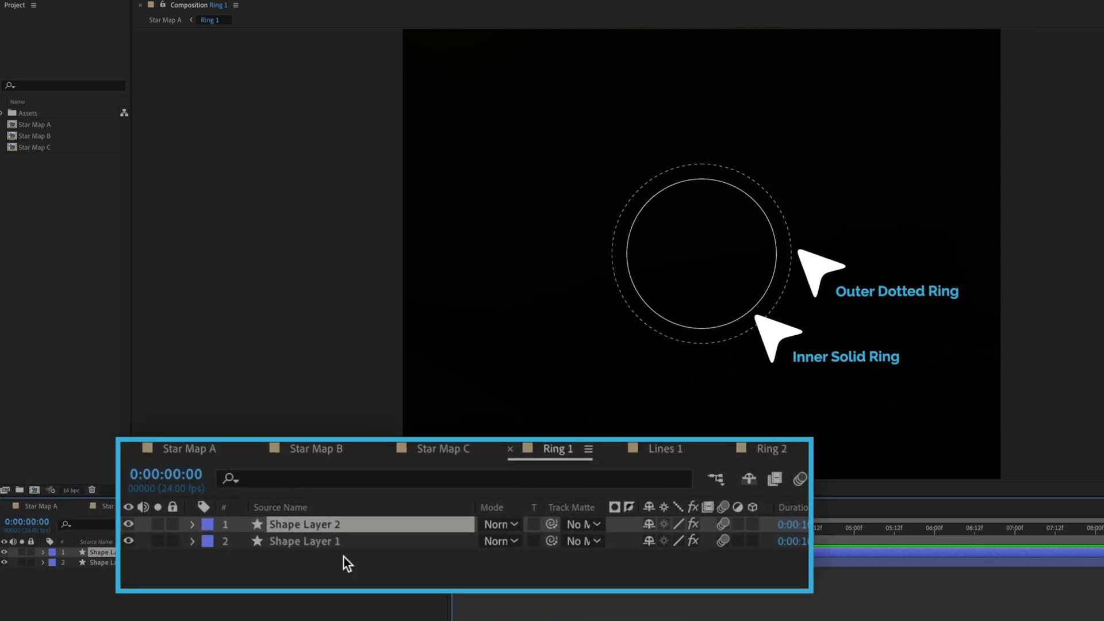
click(22, 552)
click(22, 552)
click(22, 563)
click(44, 562)
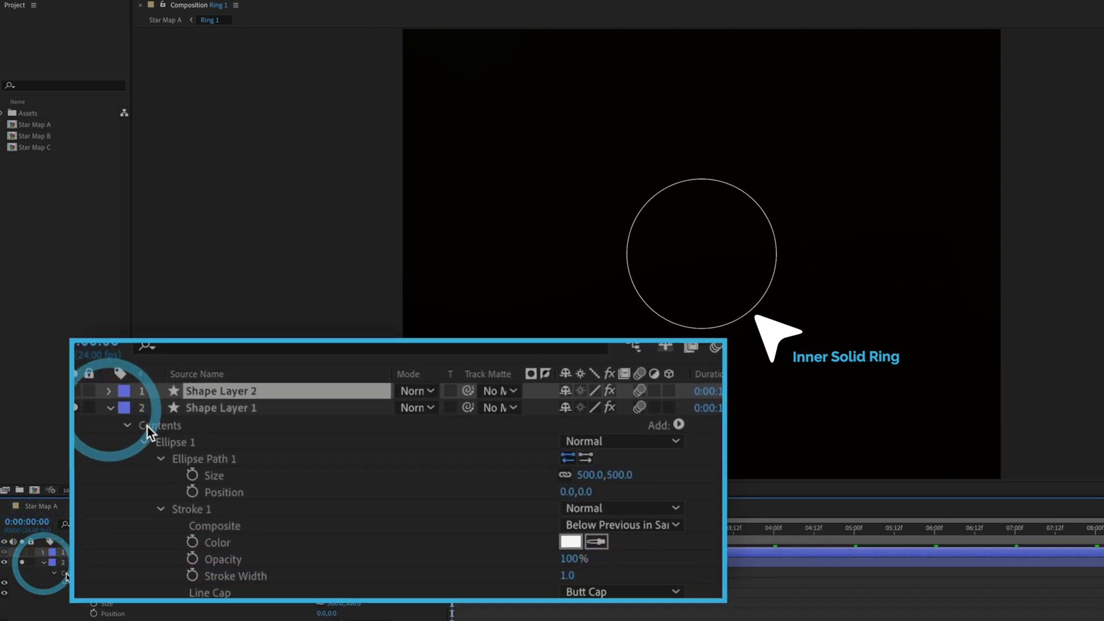
scroll(92, 483, down, 3)
click(71, 506)
scroll(87, 507, down, 3)
alt+click(69, 532)
scroll(259, 461, down, 1)
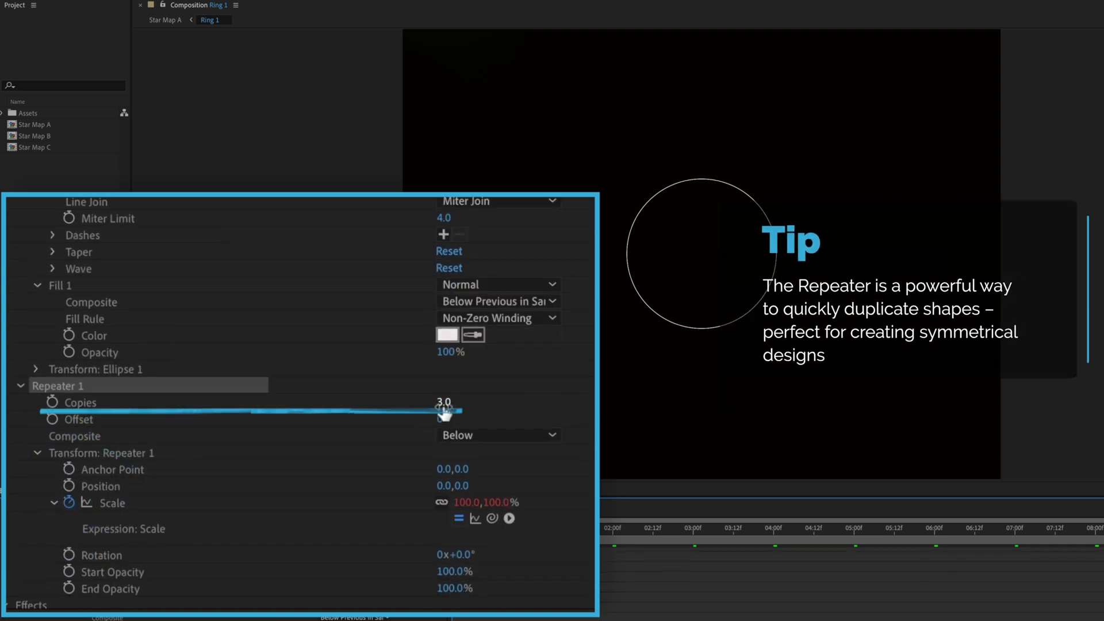
click(116, 502)
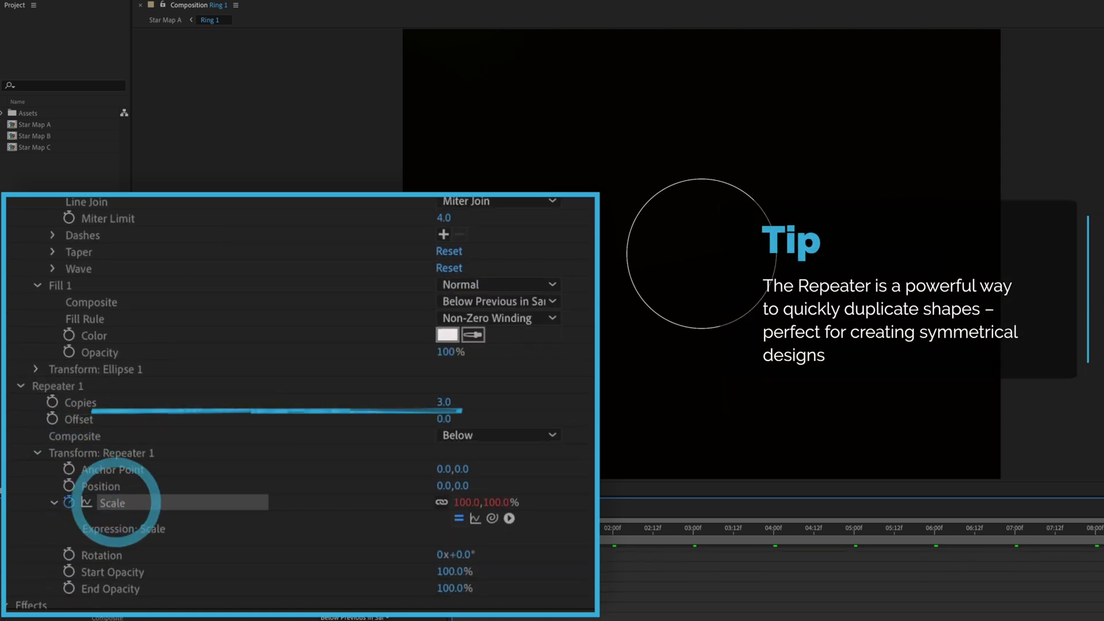
Add a loopOutDuration("cycle") expression to Repeater 1 Scale and preview the looping rings
key(space)
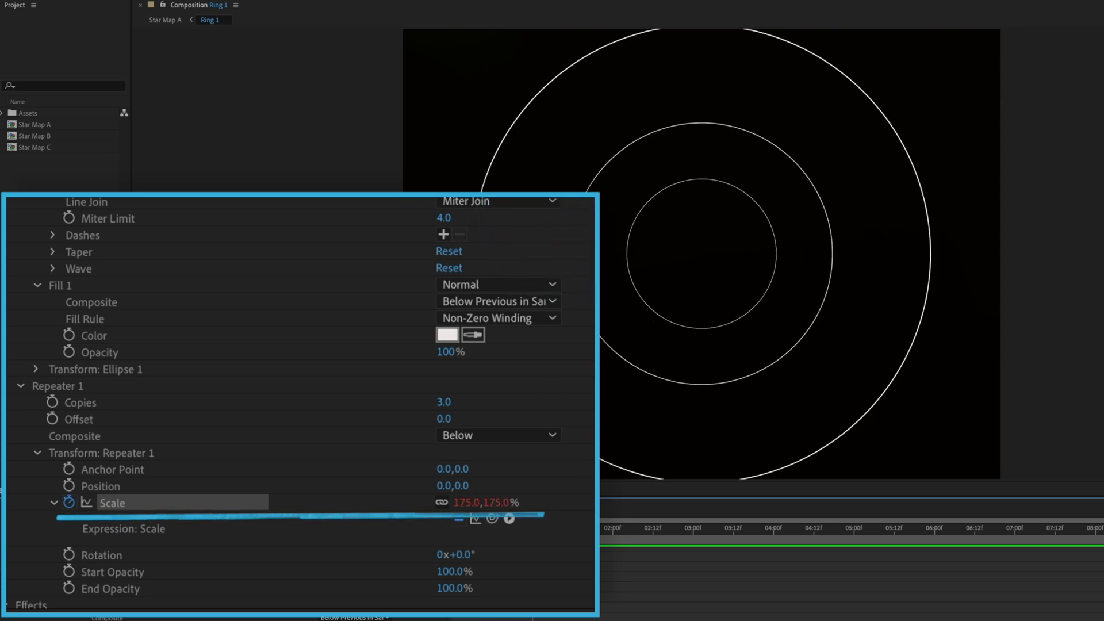
click(509, 520)
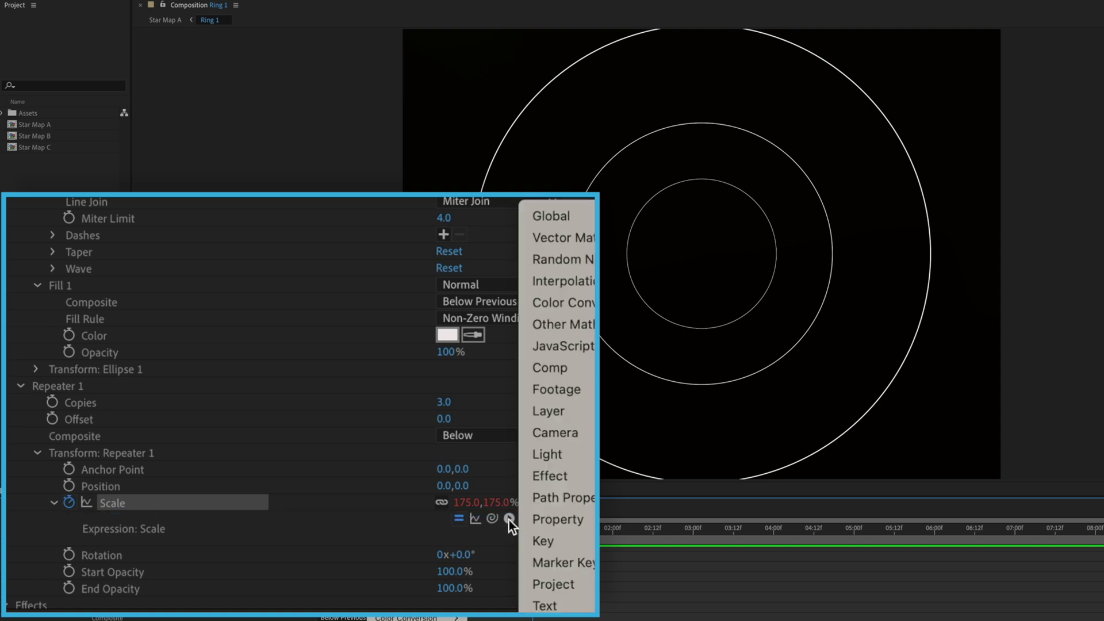
mouse_move(416, 519)
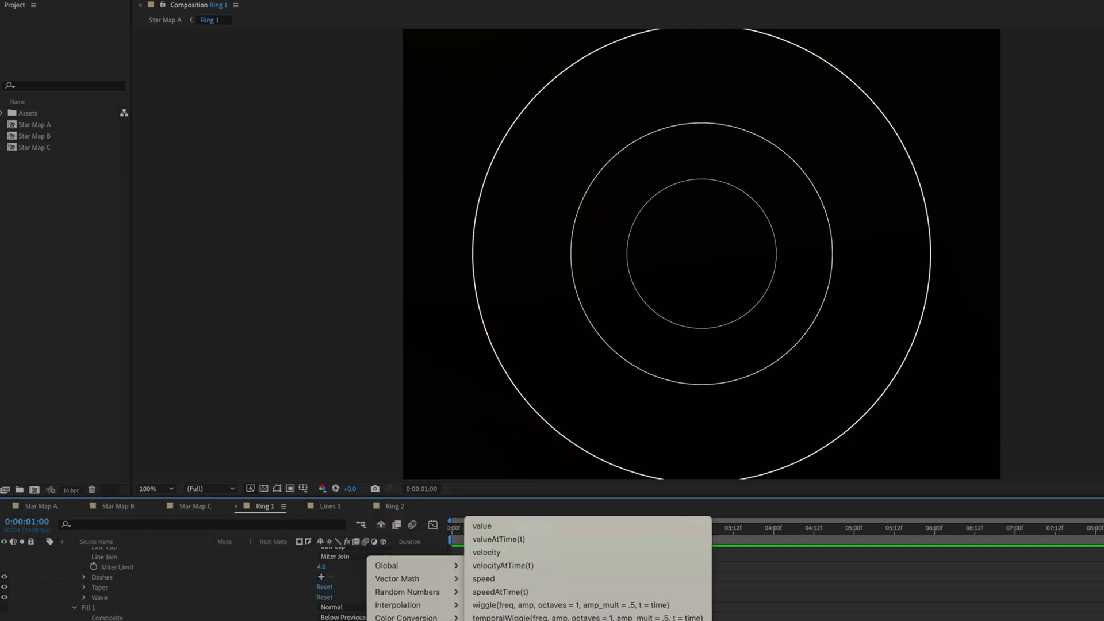
key(Return)
click(801, 550)
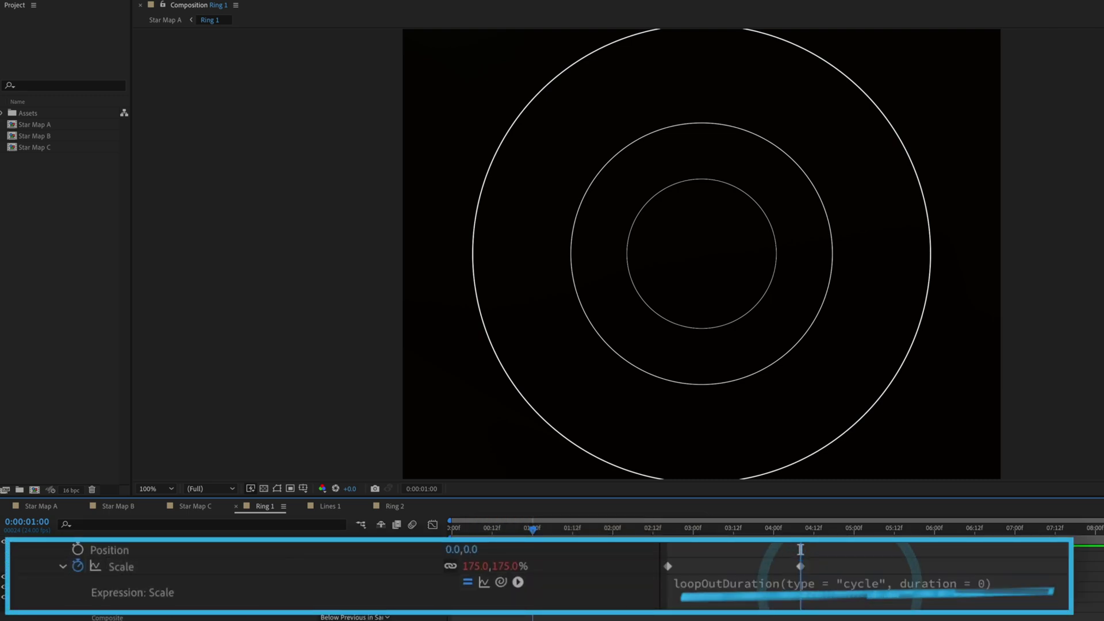
key(space)
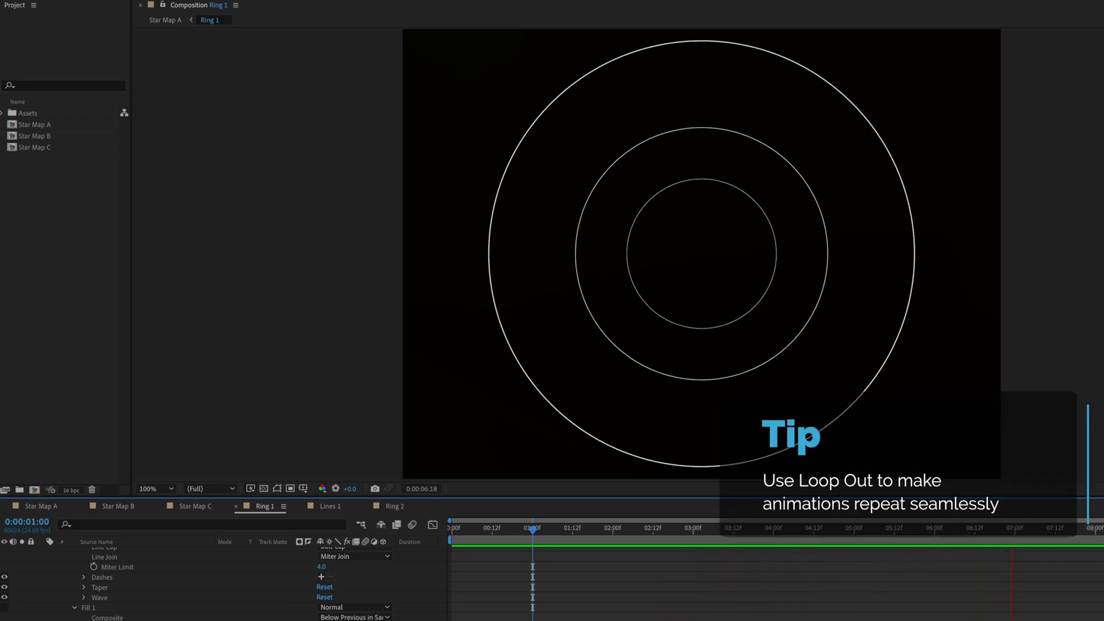
Make the Lines layer visible in Star Map A and open the Lines precomp
click(40, 506)
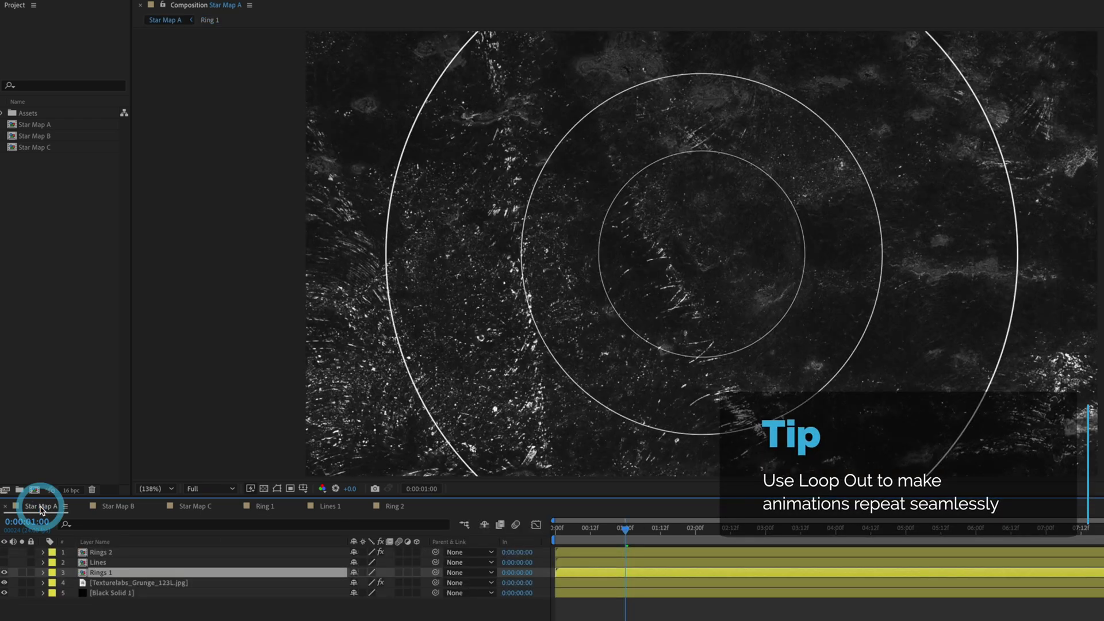
click(81, 564)
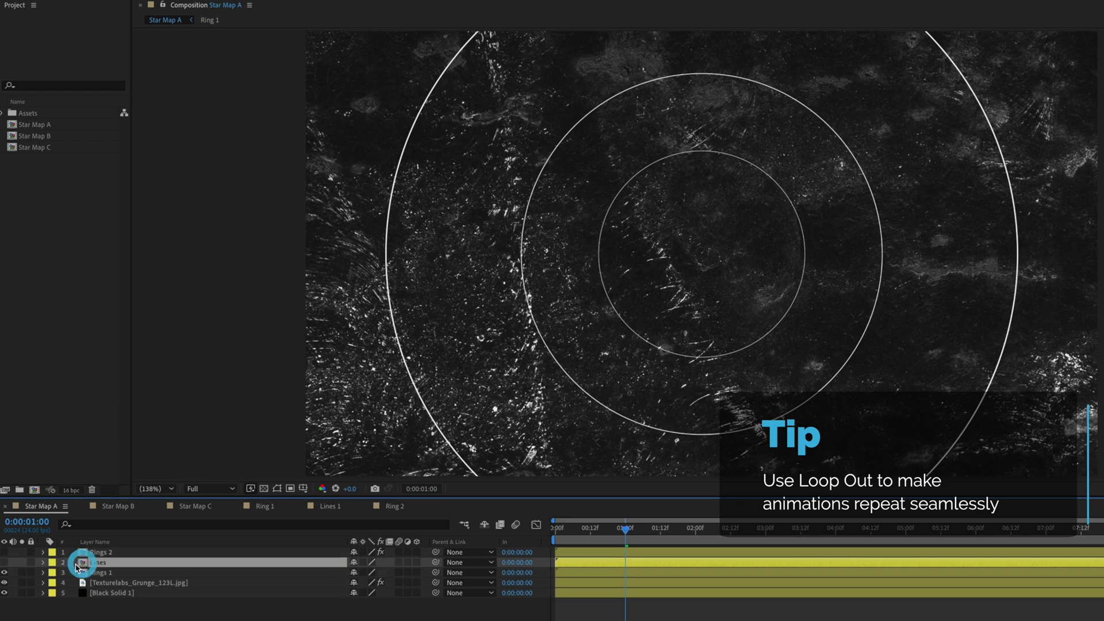
click(4, 562)
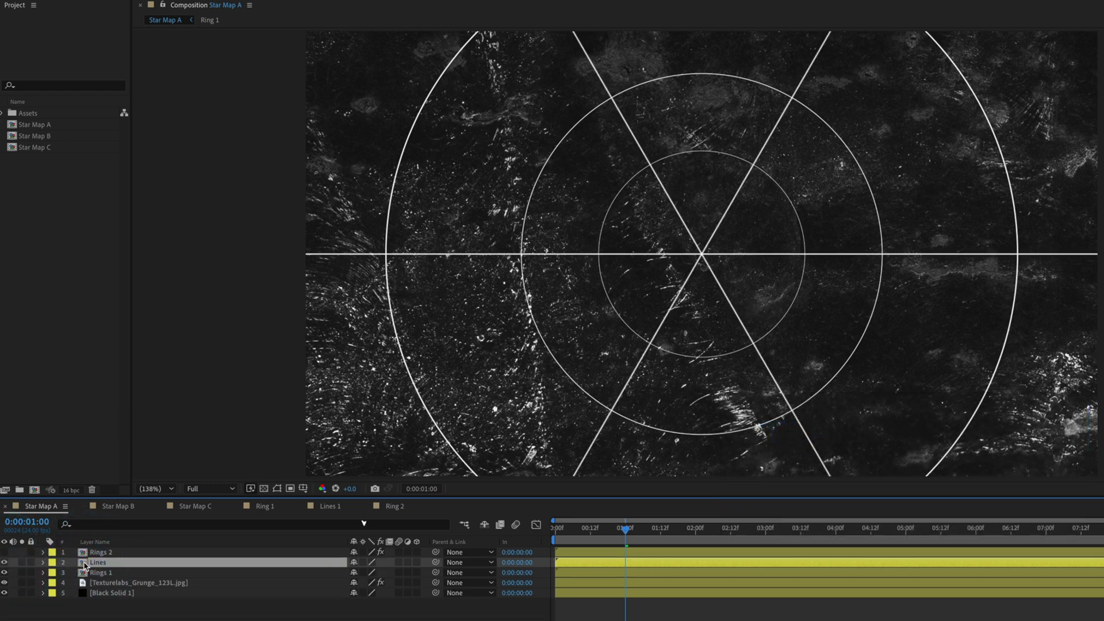
double_click(85, 565)
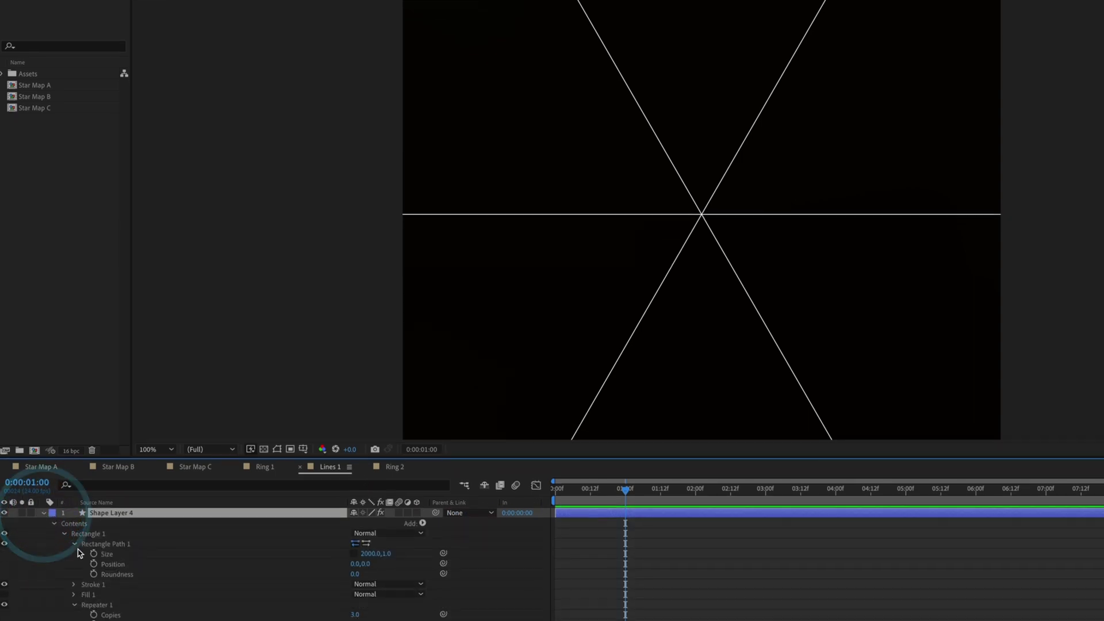
Set Lines 1's Repeater 1 Rotation to 0x+120.0° for six crossing lines, back in Star Map A
click(99, 521)
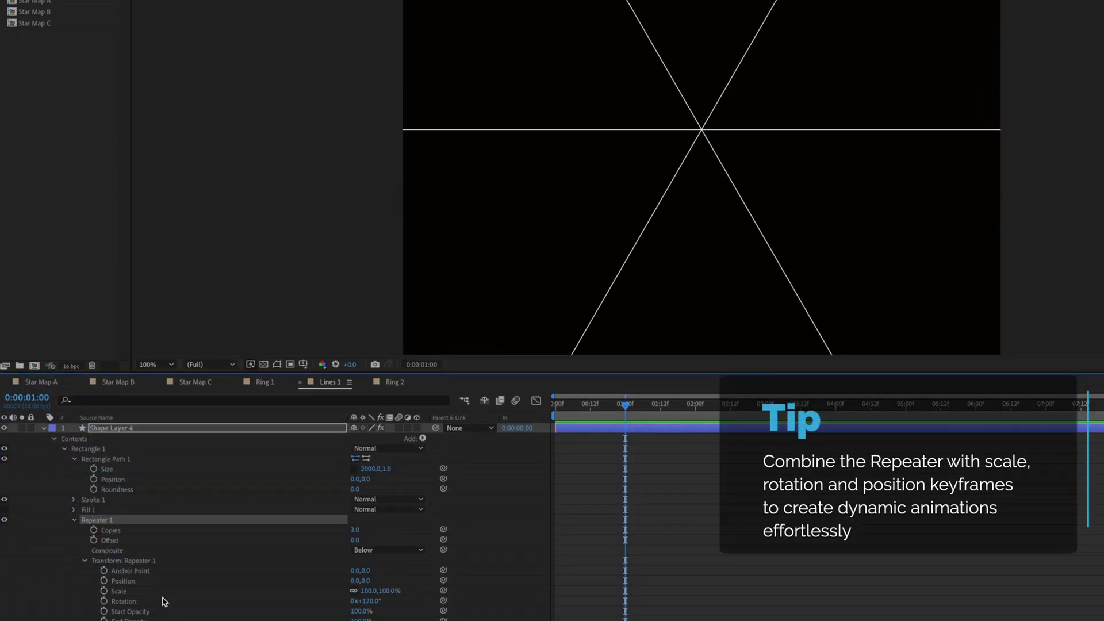
click(122, 601)
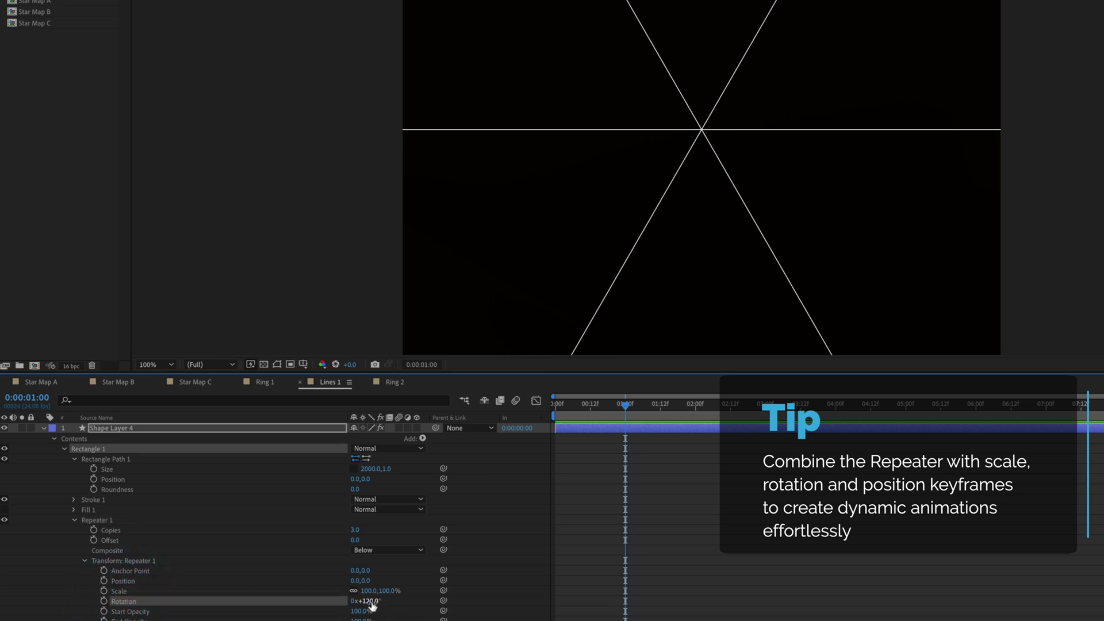
mouse_move(367, 602)
mouse_down()
mouse_move(381, 601)
mouse_move(299, 602)
mouse_move(368, 601)
mouse_up()
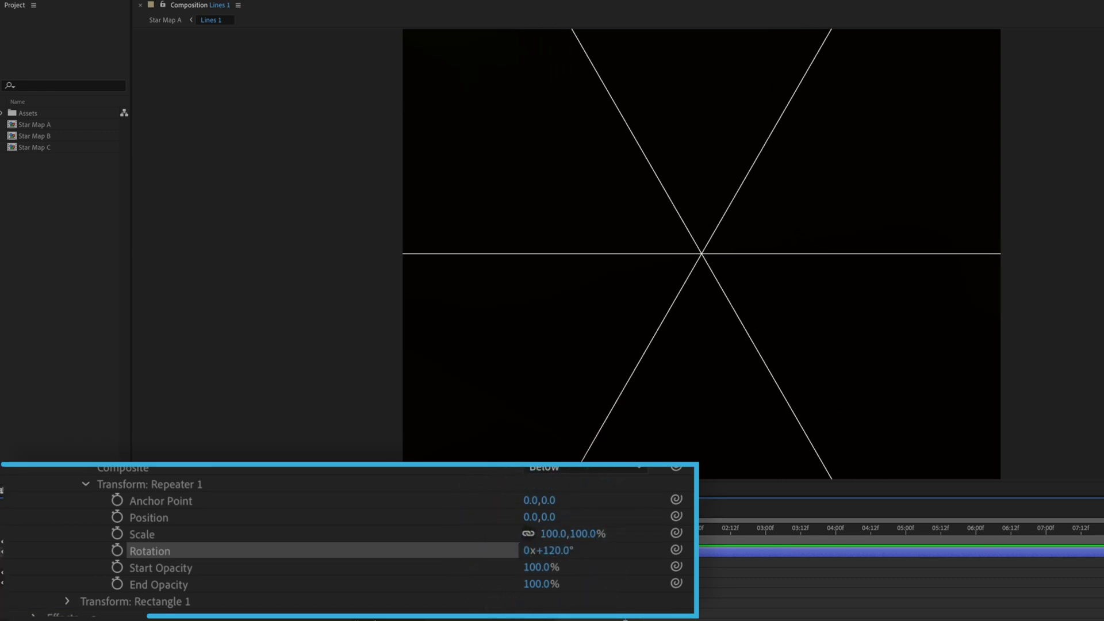
click(40, 507)
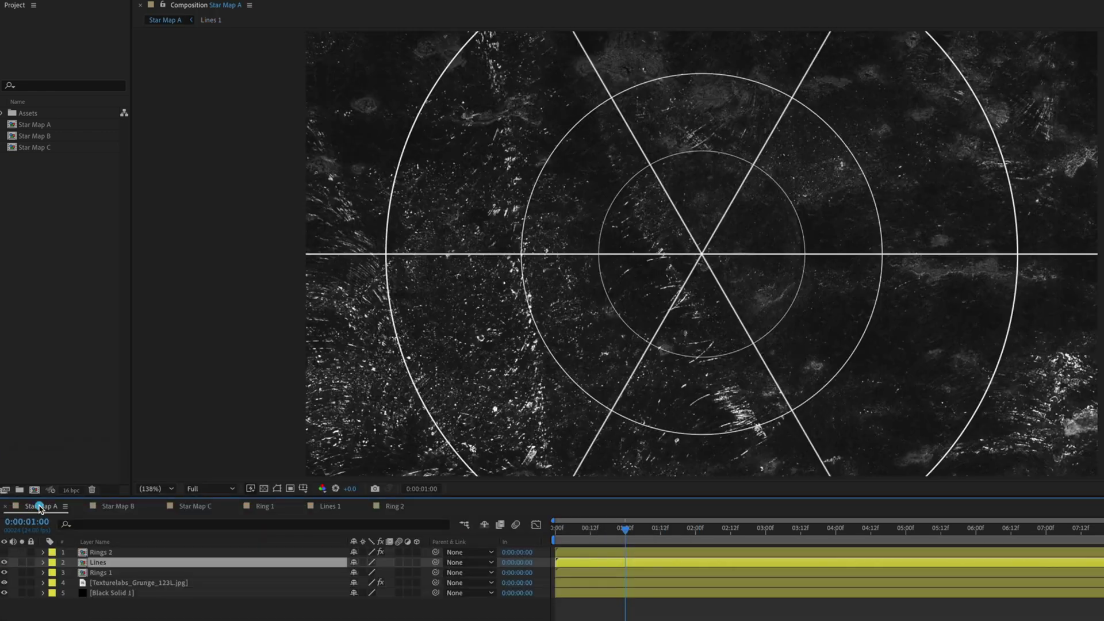
Make Rings 2 visible, open its precomp and expand Shape Layer 1's Repeater 1
click(84, 553)
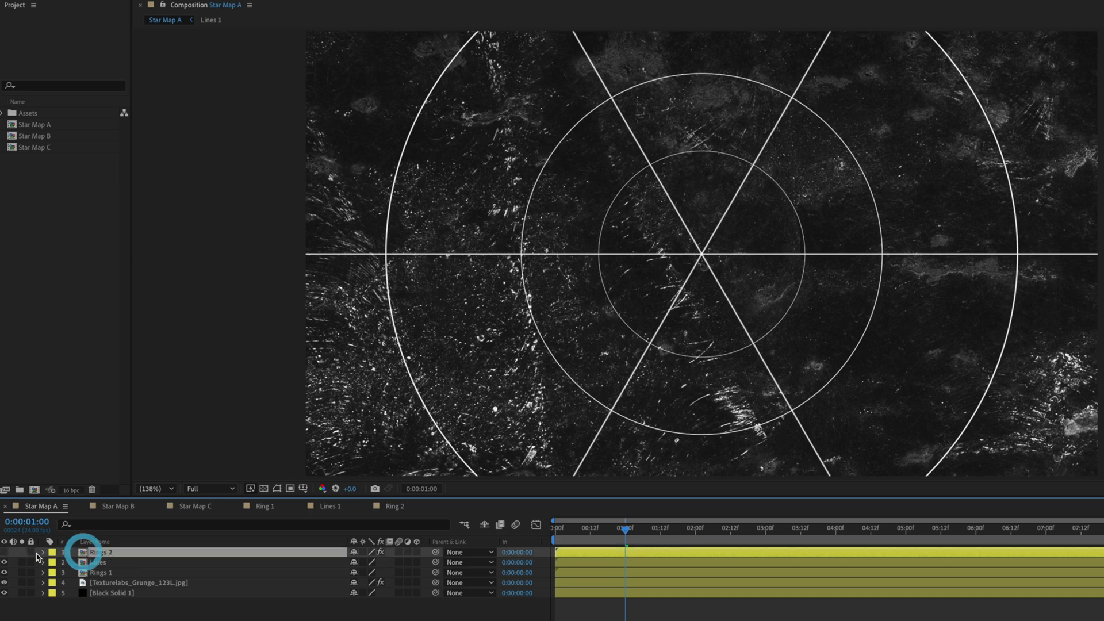
click(4, 552)
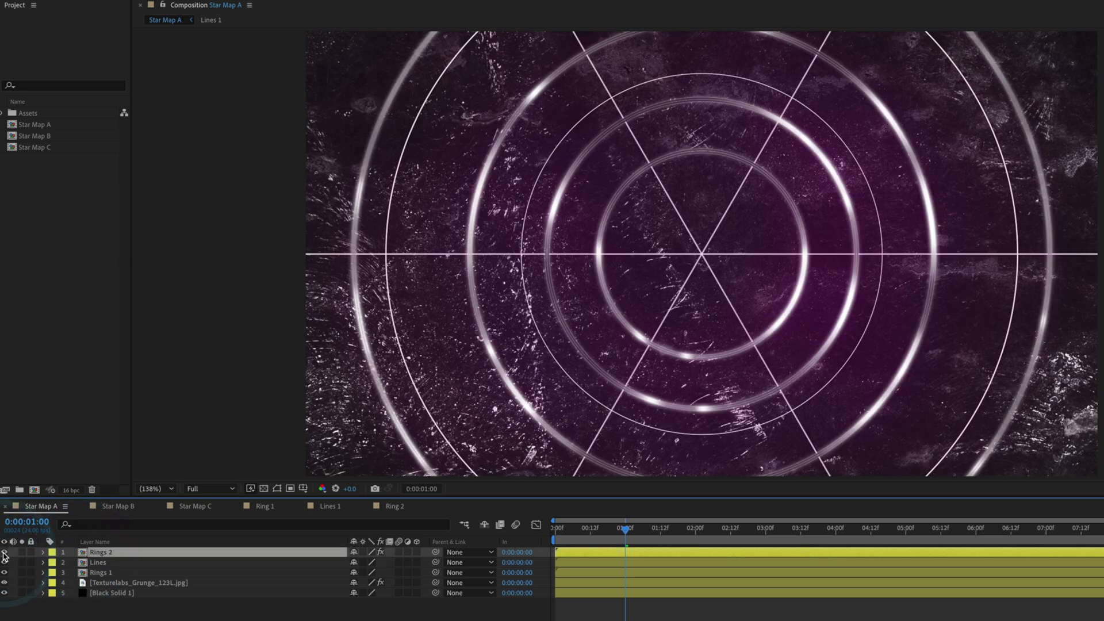
double_click(84, 553)
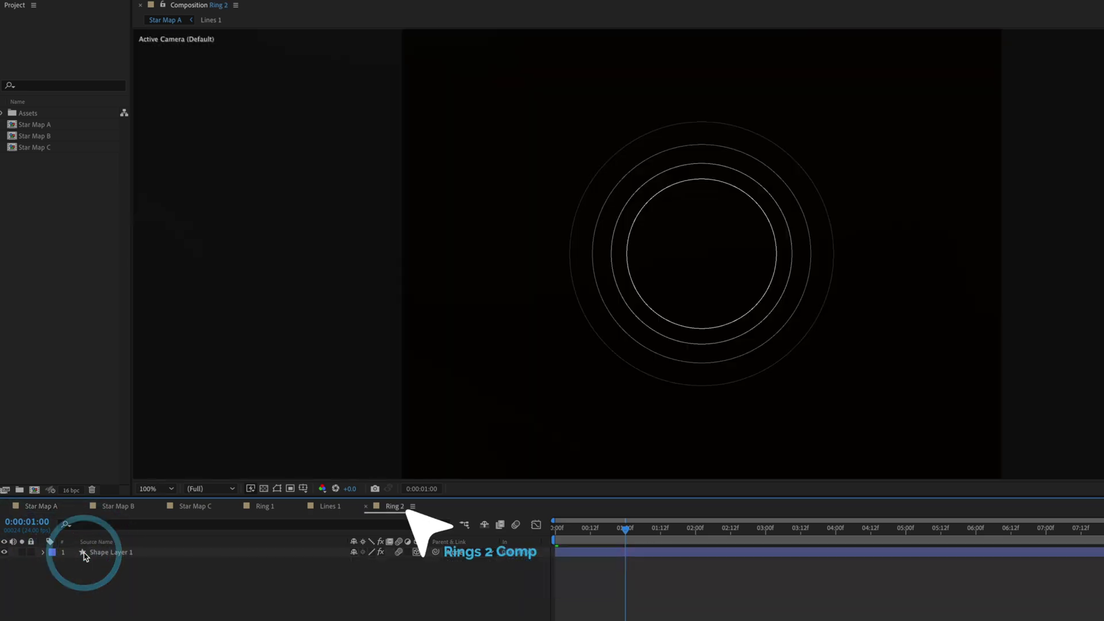
click(84, 553)
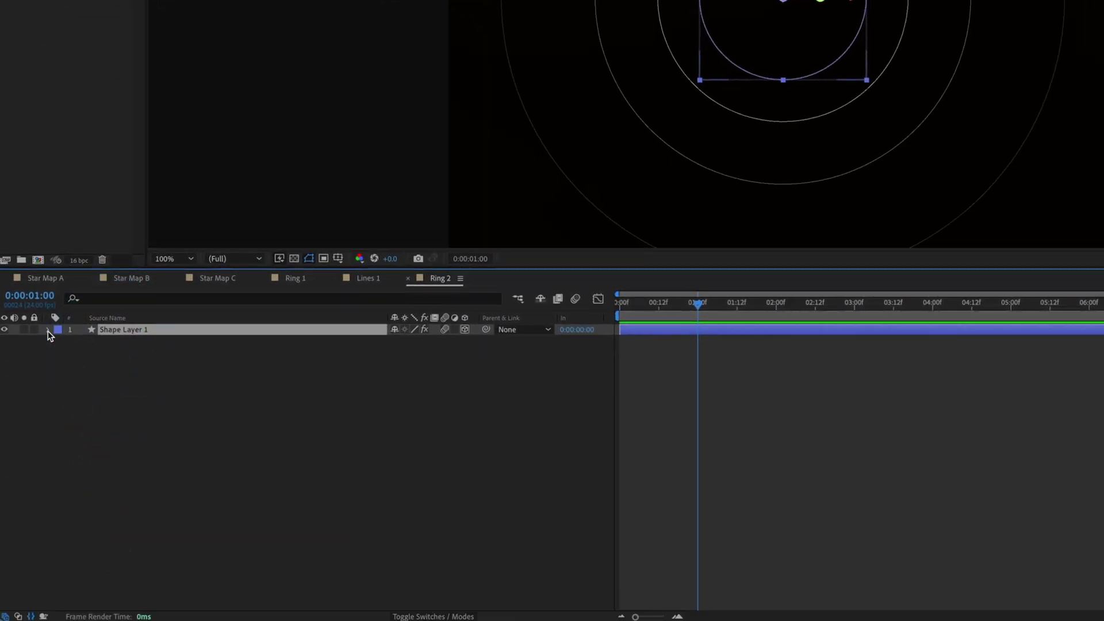
click(47, 330)
scroll(277, 447, down, 5)
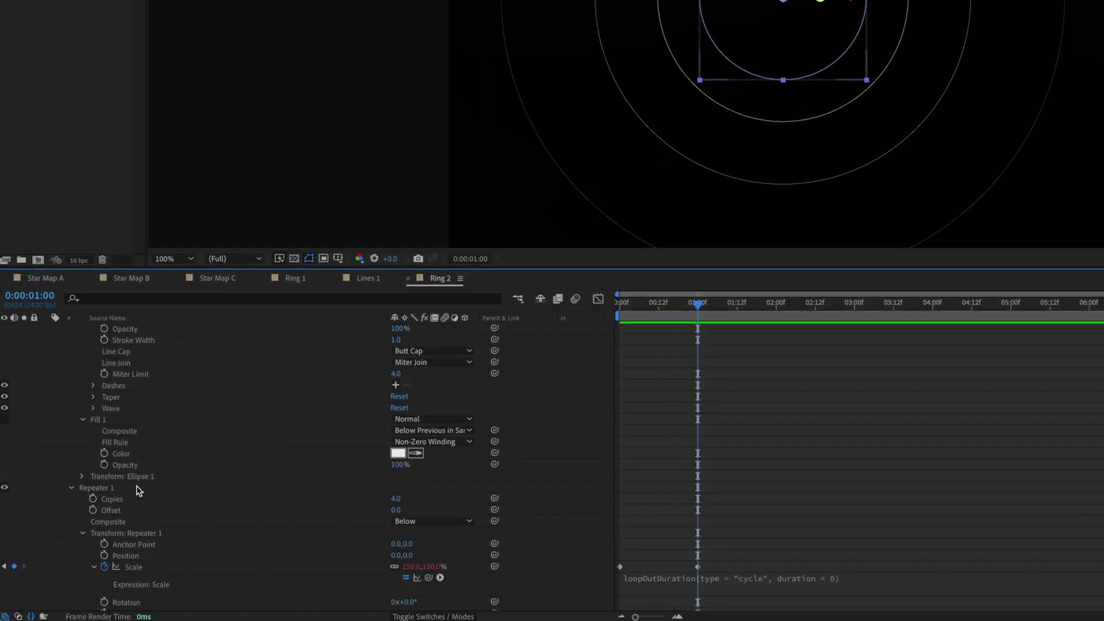
click(103, 489)
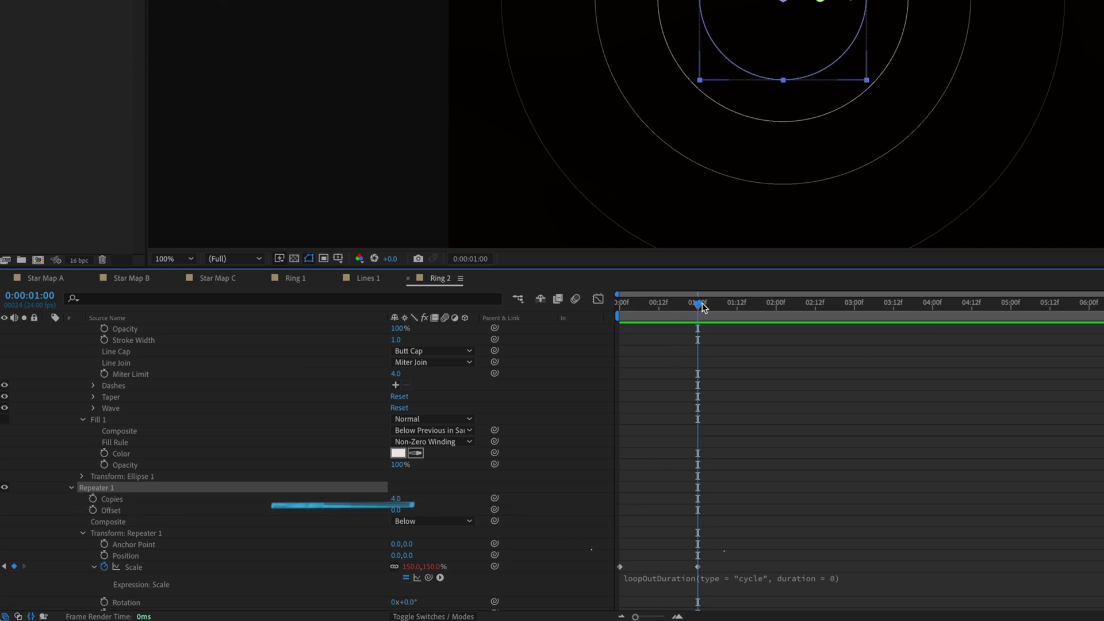
Keep Scale keyframes at 100% and 150%, add a loopOutDuration cycle expression, and preview
drag(636, 305, 619, 305)
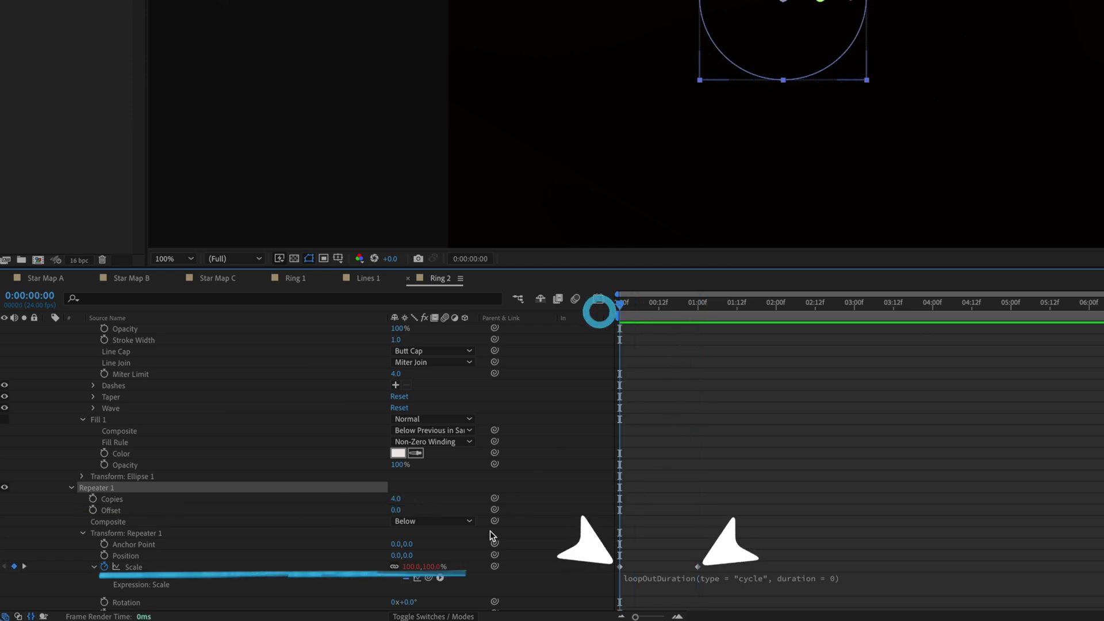
click(698, 304)
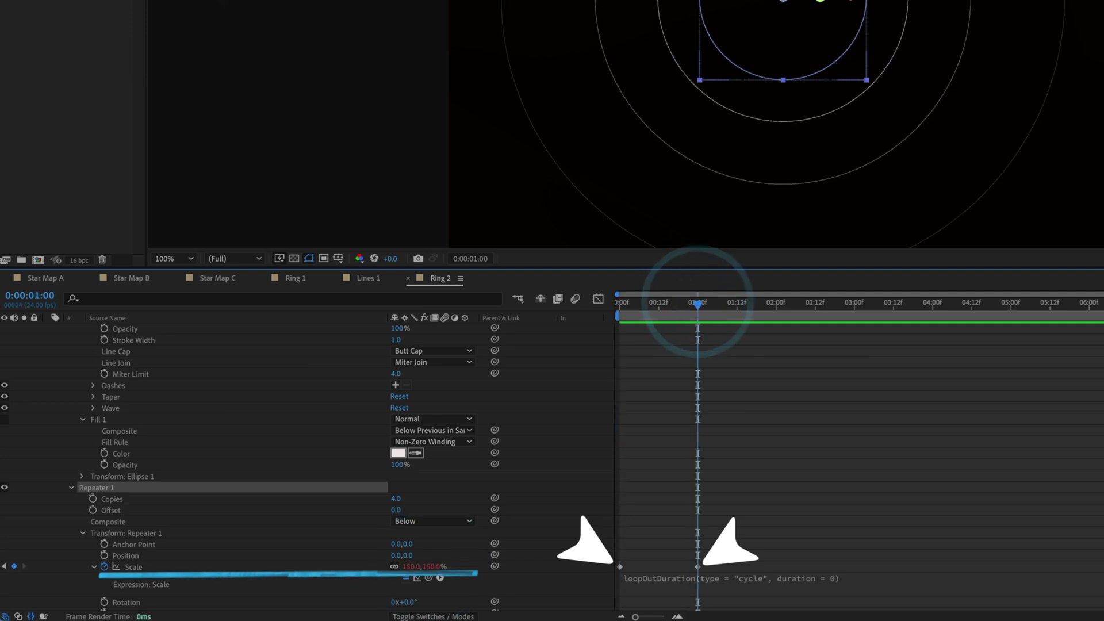
click(442, 578)
mouse_move(473, 550)
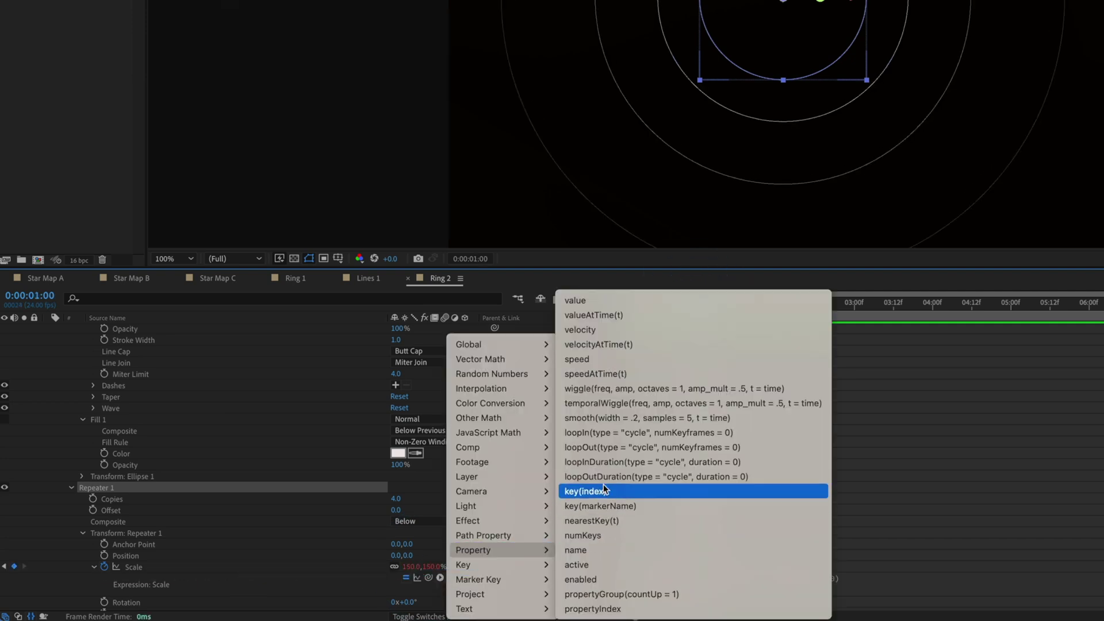
click(969, 525)
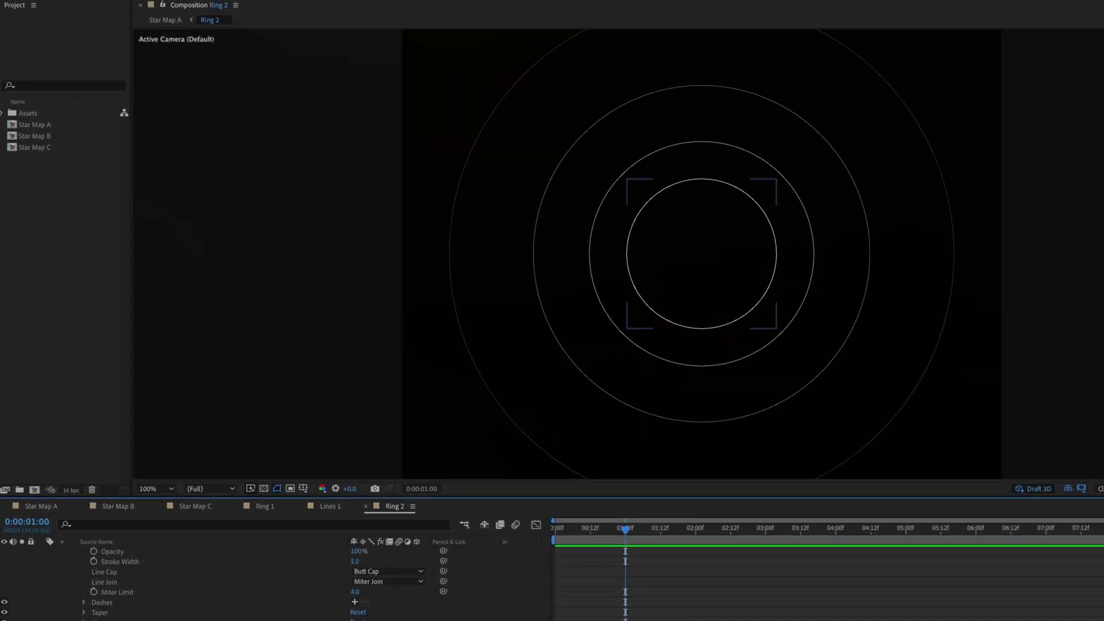
key(space)
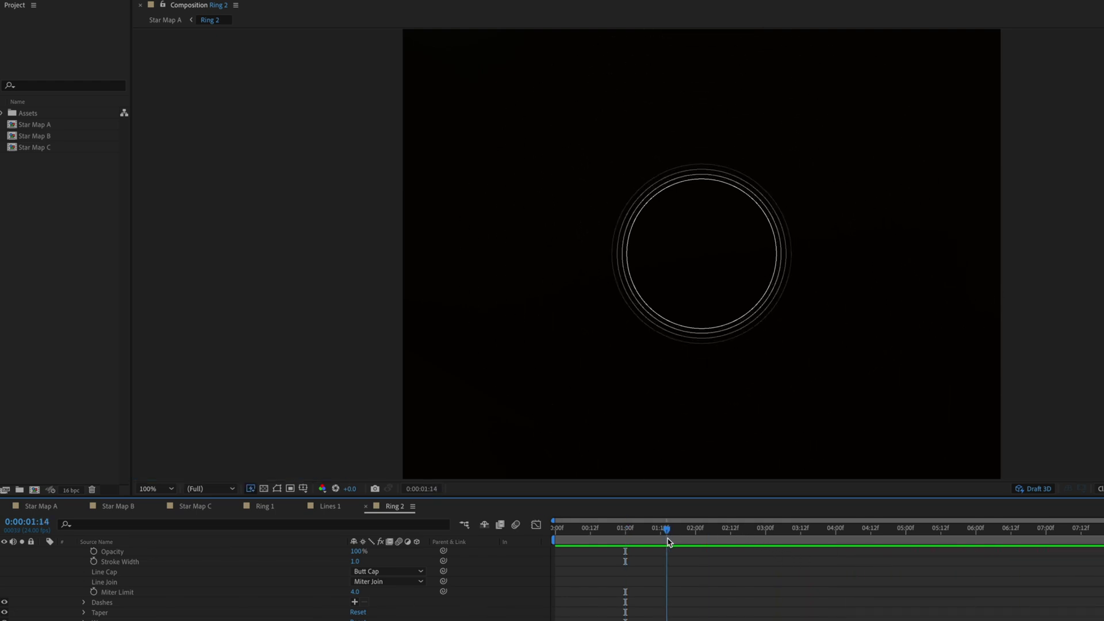
Set Transform: Repeater 1 End Opacity to 0% so Ring 2's outer copies fade
scroll(230, 552, down, 3)
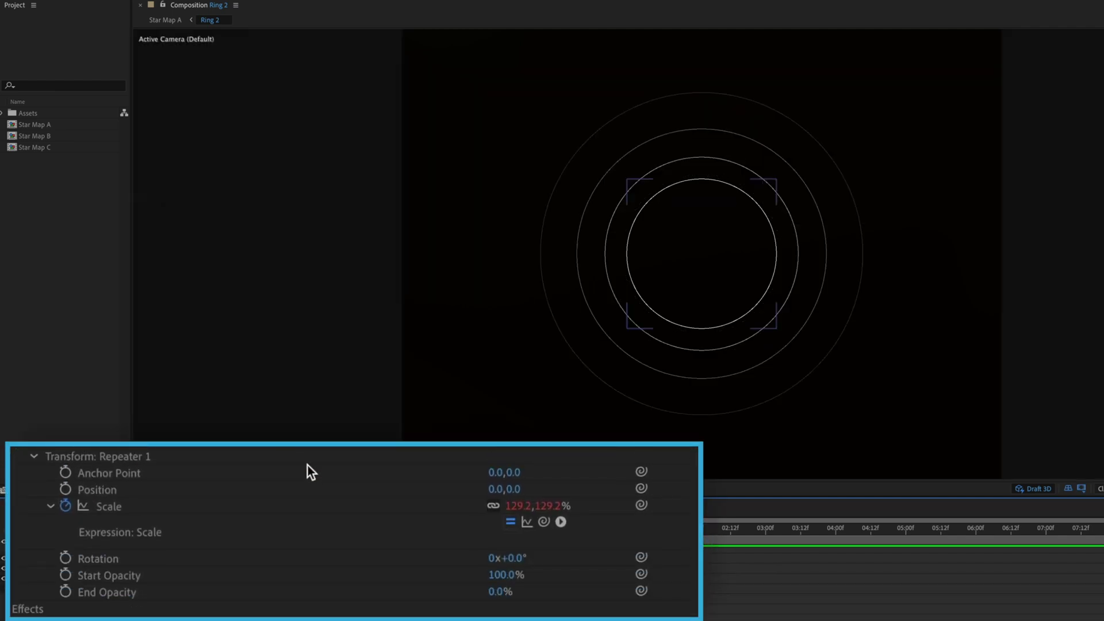
click(108, 457)
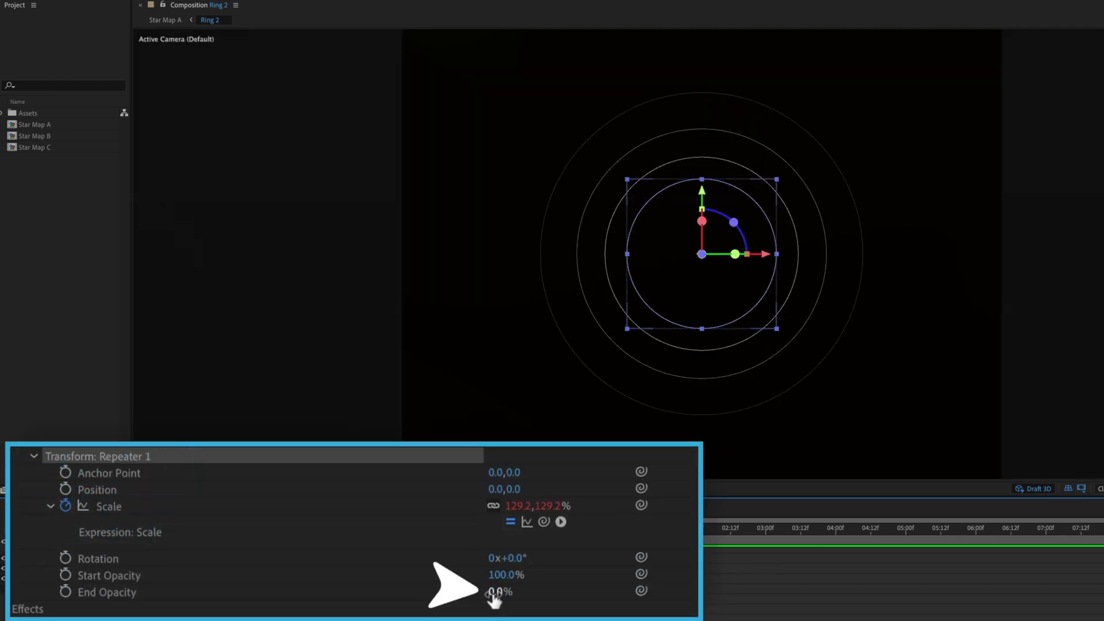
drag(500, 594, 595, 594)
click(593, 593)
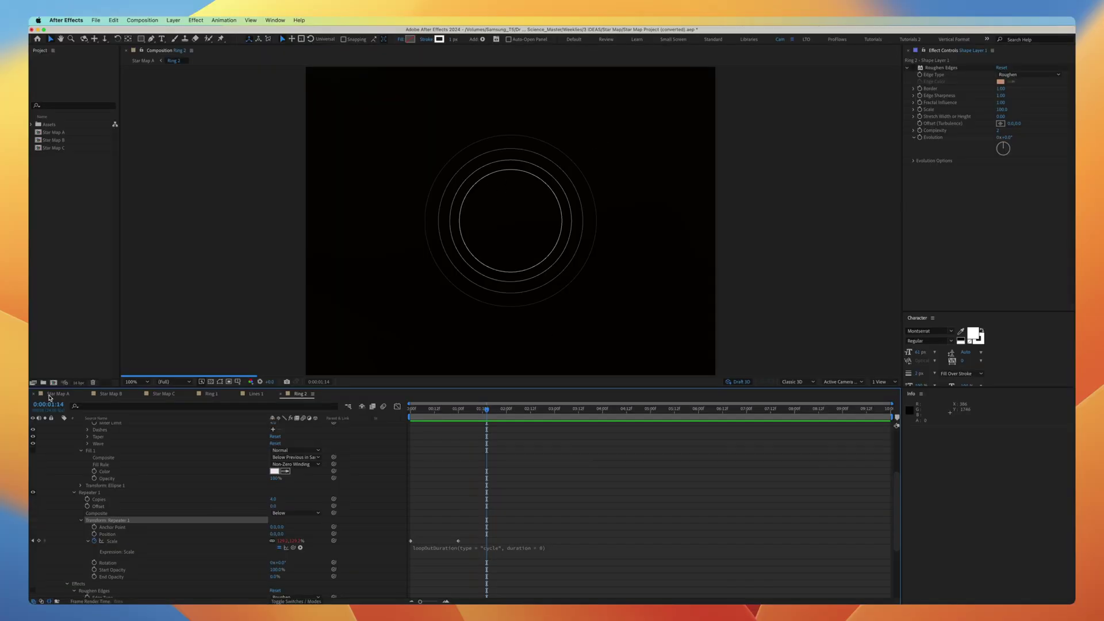
Switch to Star Map A and select the Rings 2 layer
click(29, 511)
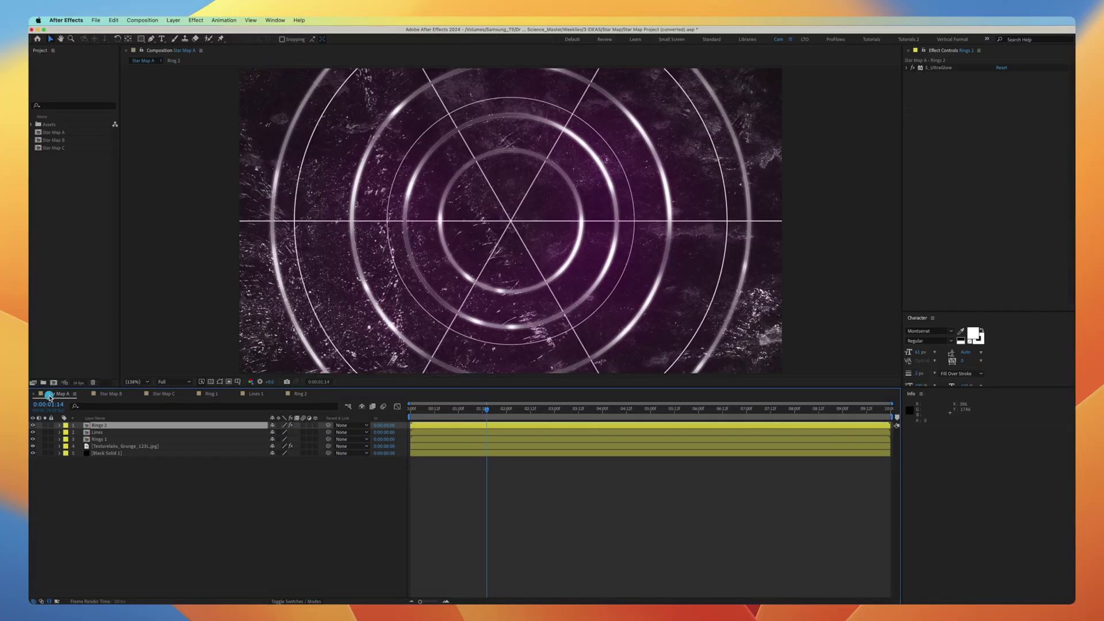
click(107, 441)
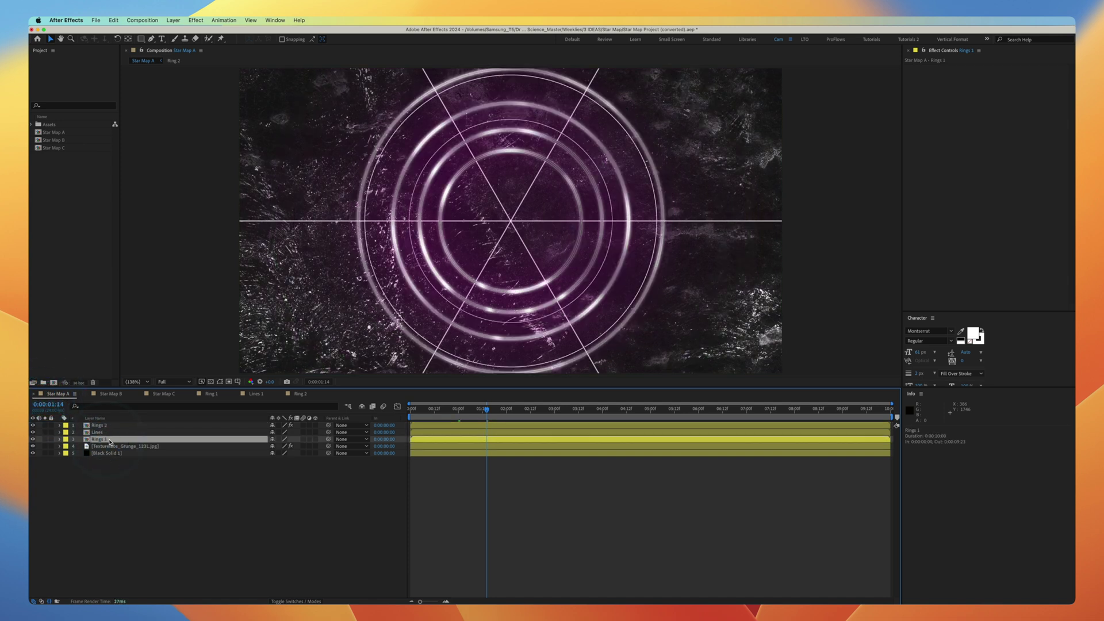
click(105, 427)
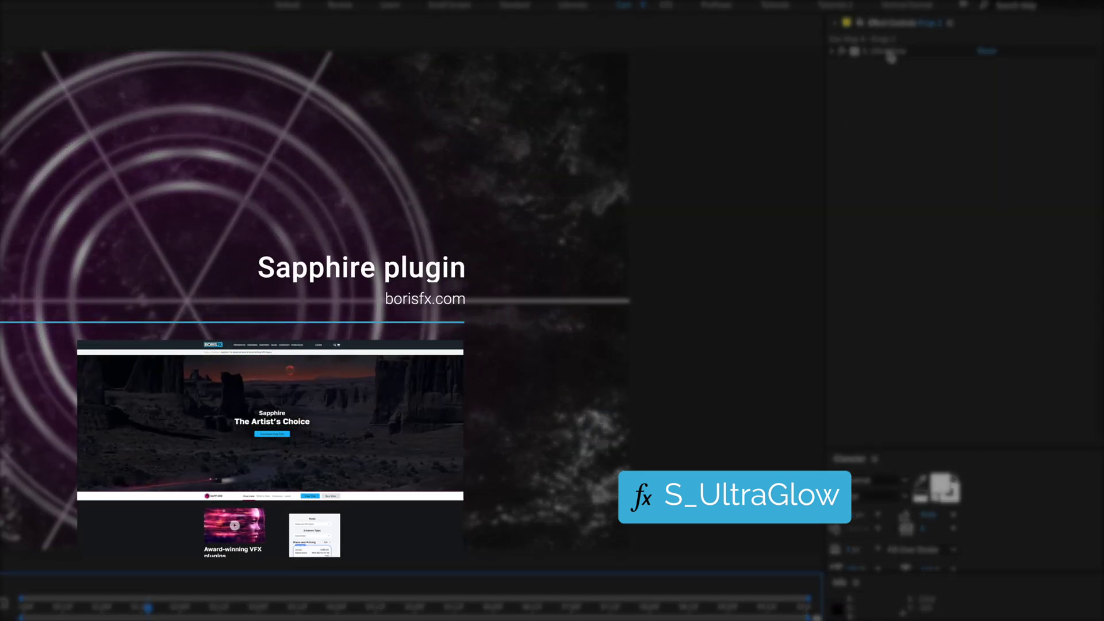
Expand S_UltraGlow's Primary Glow and After Glow, then toggle the glow off and on to compare
click(834, 52)
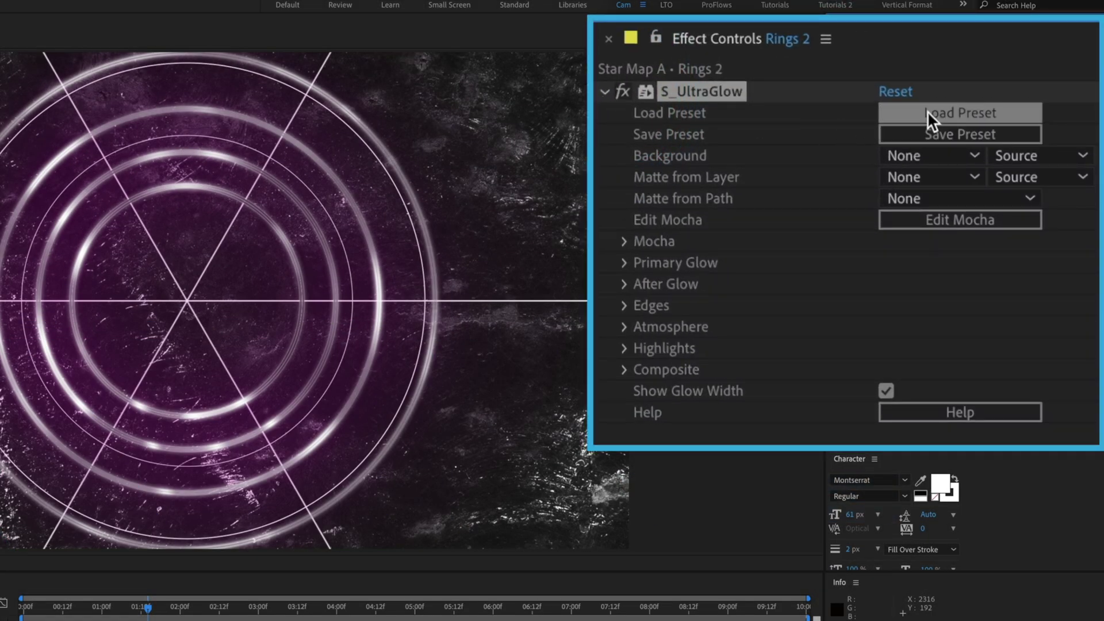
click(624, 263)
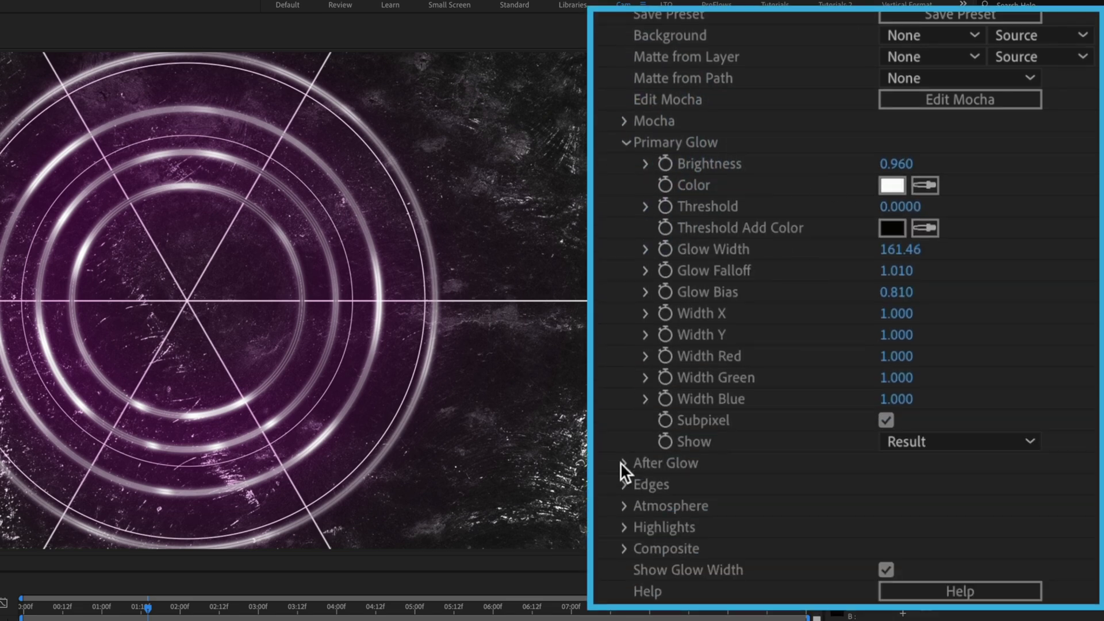
click(625, 464)
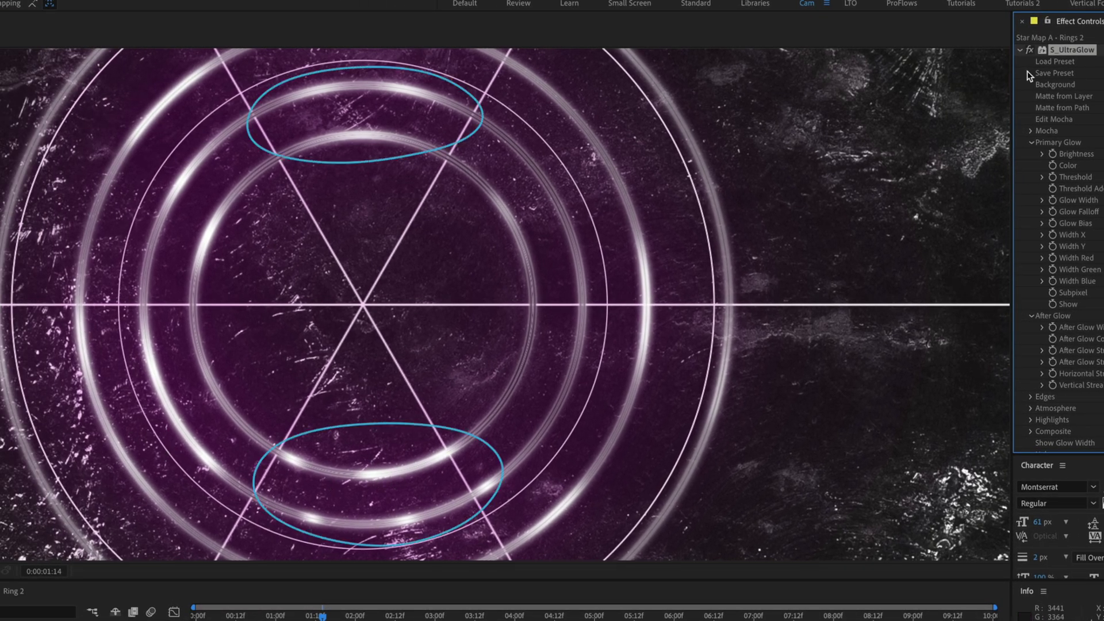
click(1031, 50)
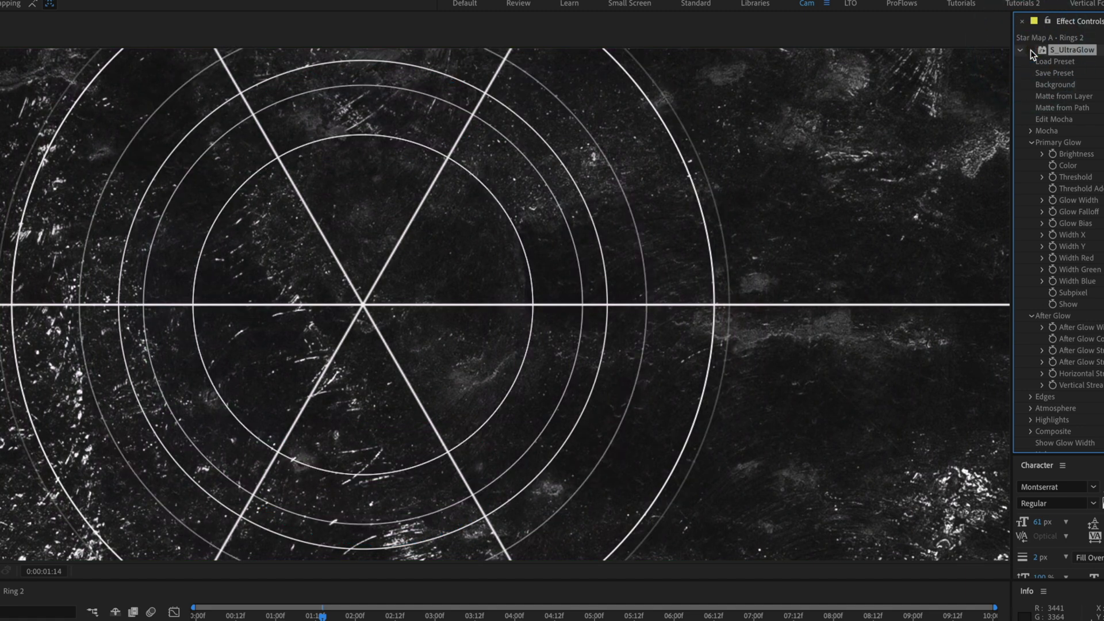
click(1031, 50)
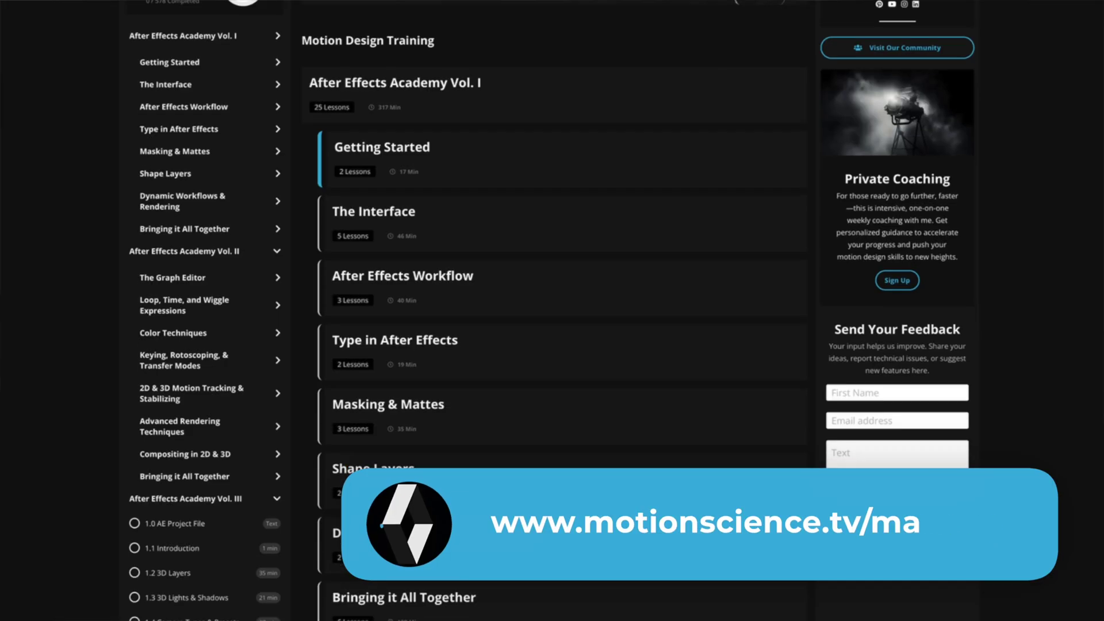
Scroll through the Motion Science course list and community feed
scroll(552, 311, down, 10)
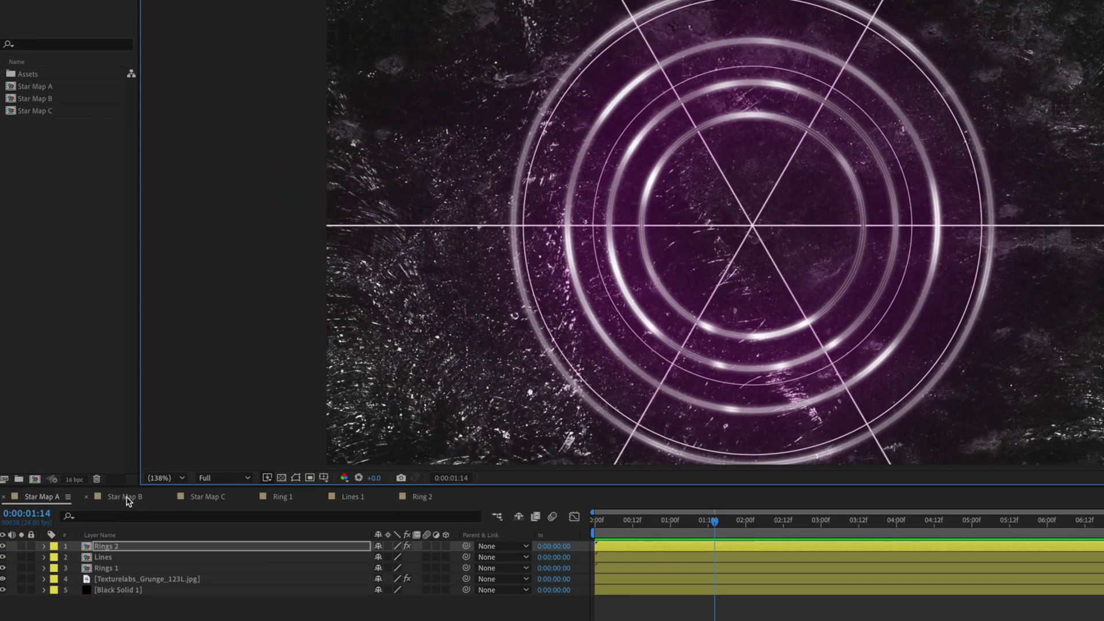
Open Star Map B, review its layers, and turn off Camera 2
click(107, 399)
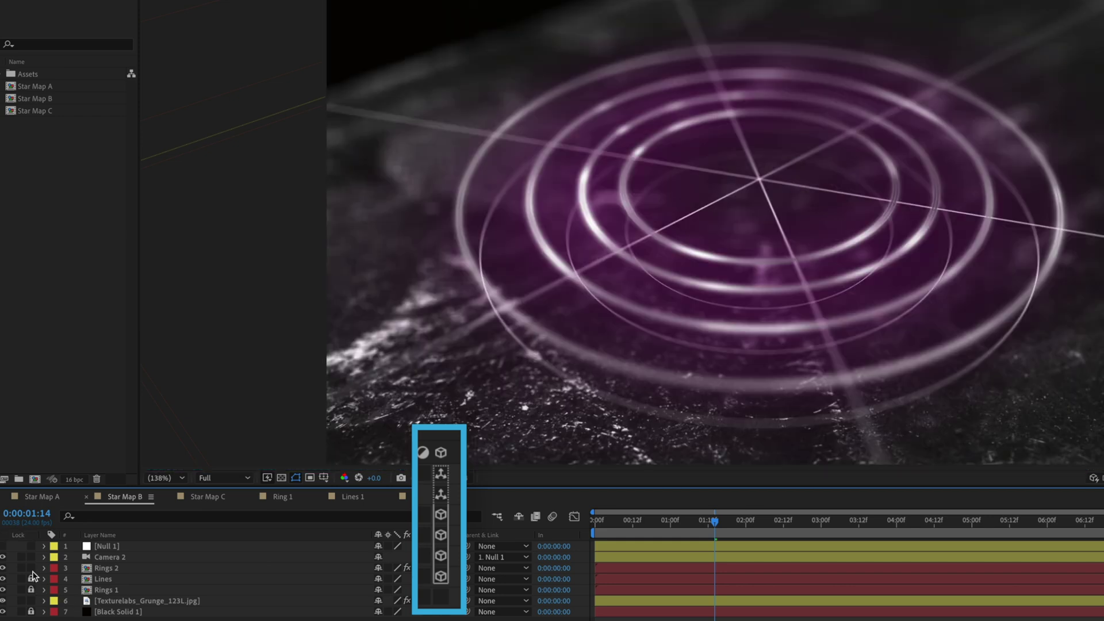
click(104, 568)
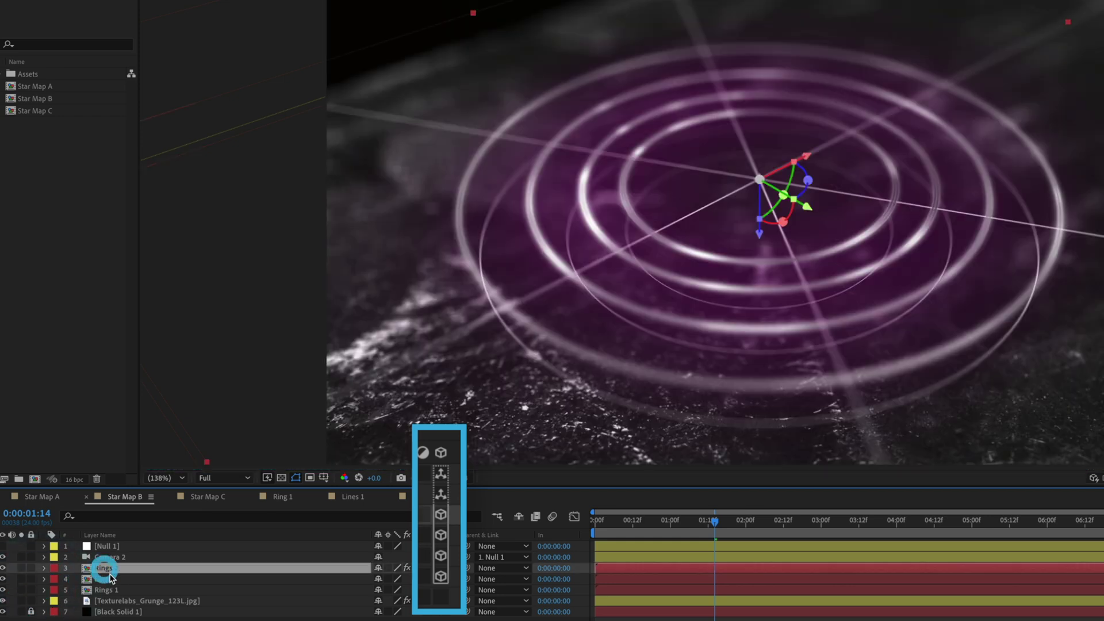
click(110, 579)
click(119, 589)
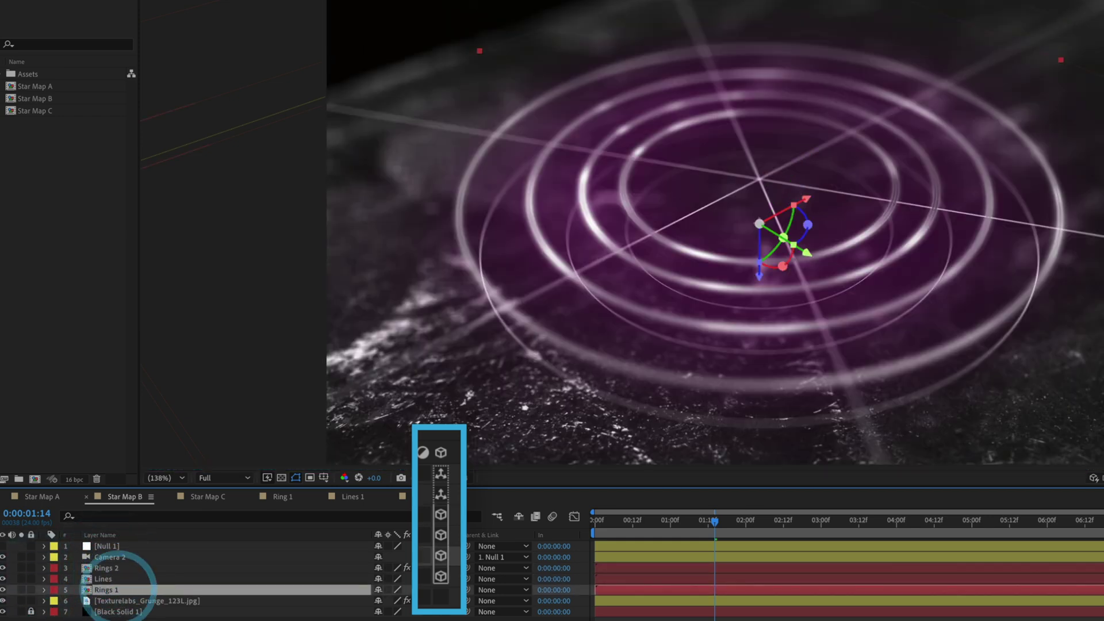
click(175, 601)
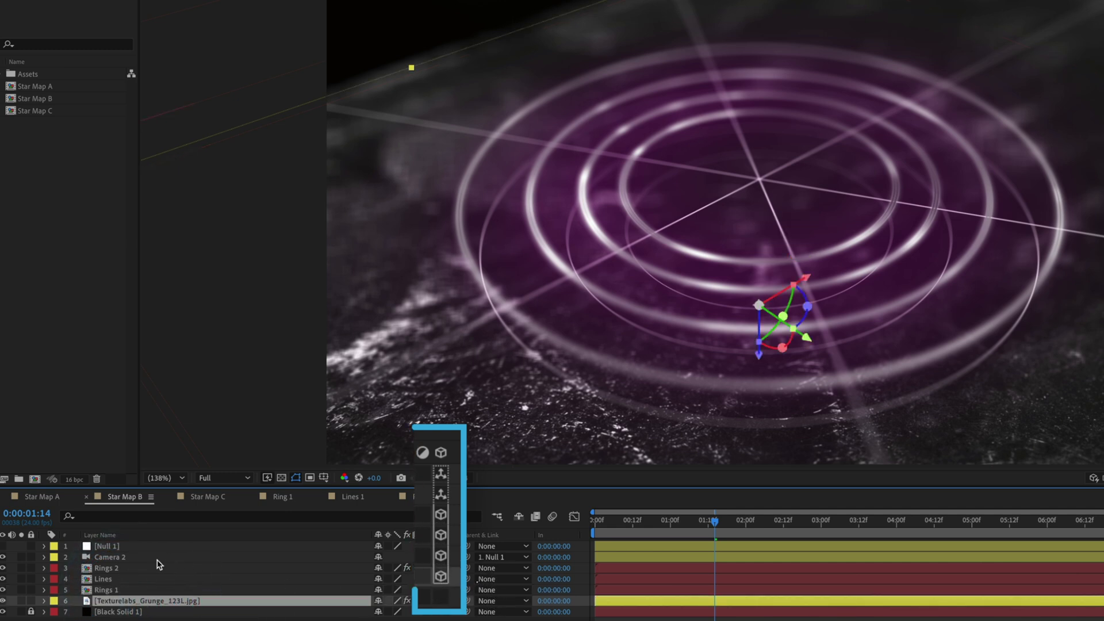
click(134, 561)
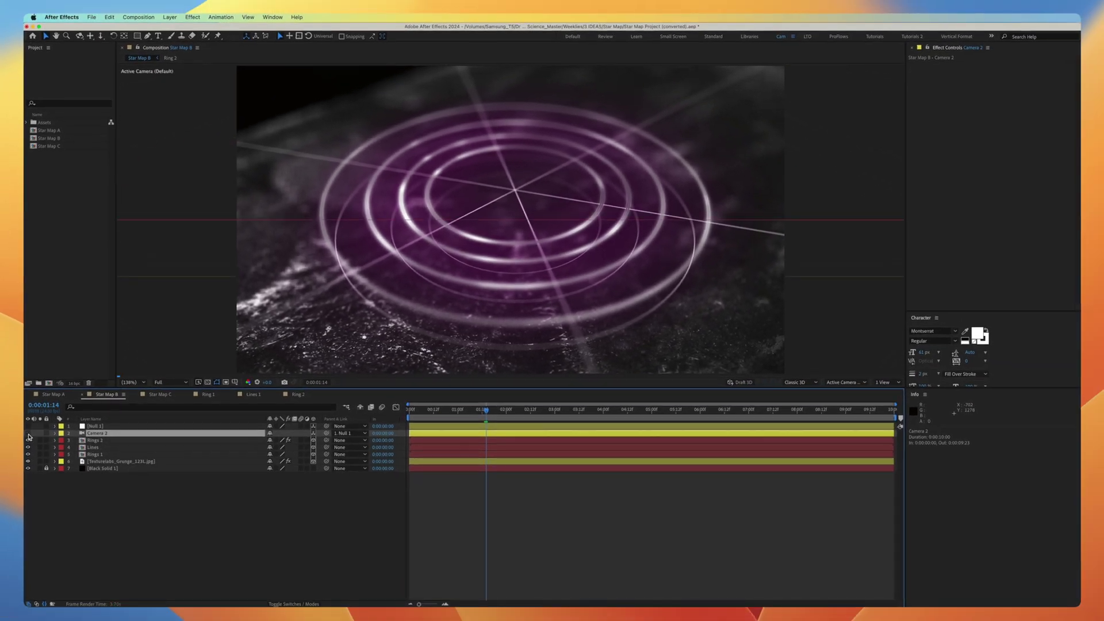
click(27, 435)
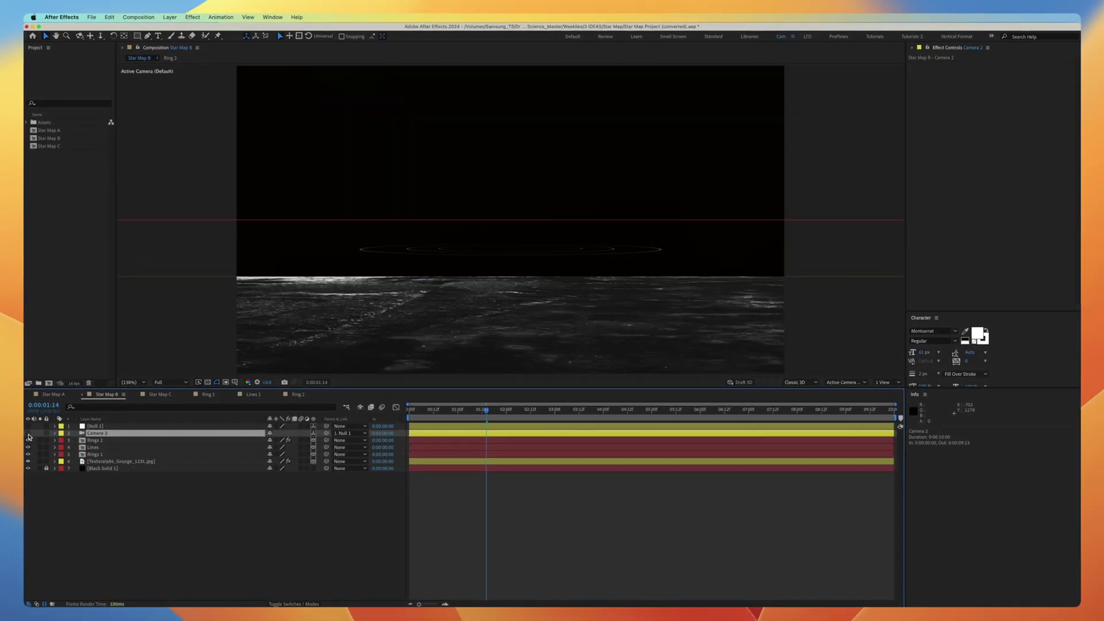
Split the viewer into 2 Views with the left one showing Custom View 1
click(889, 383)
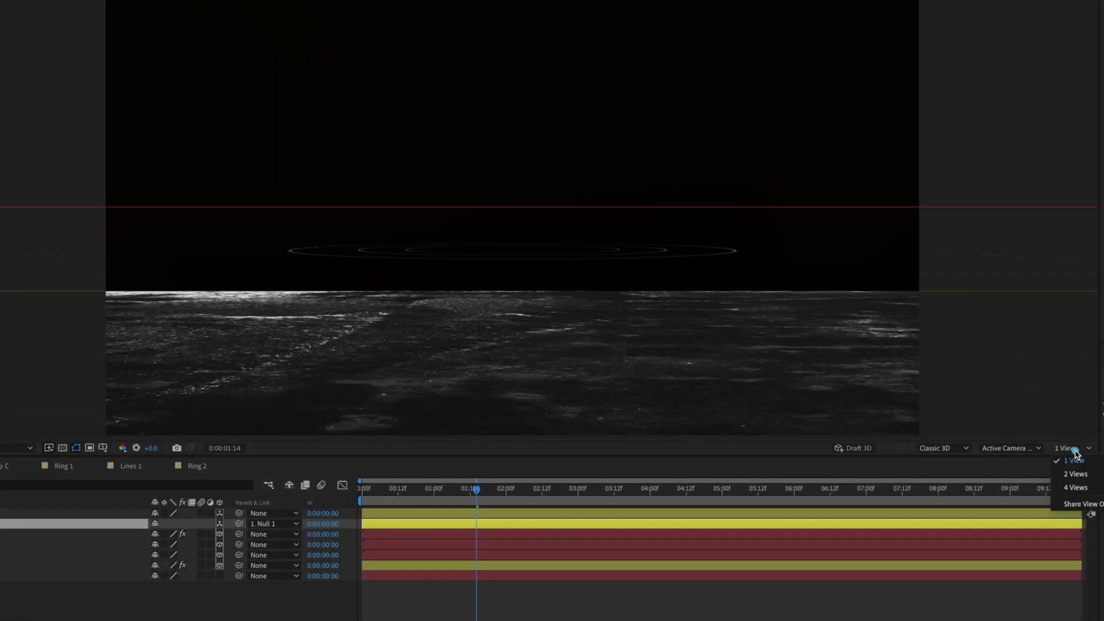
click(1076, 474)
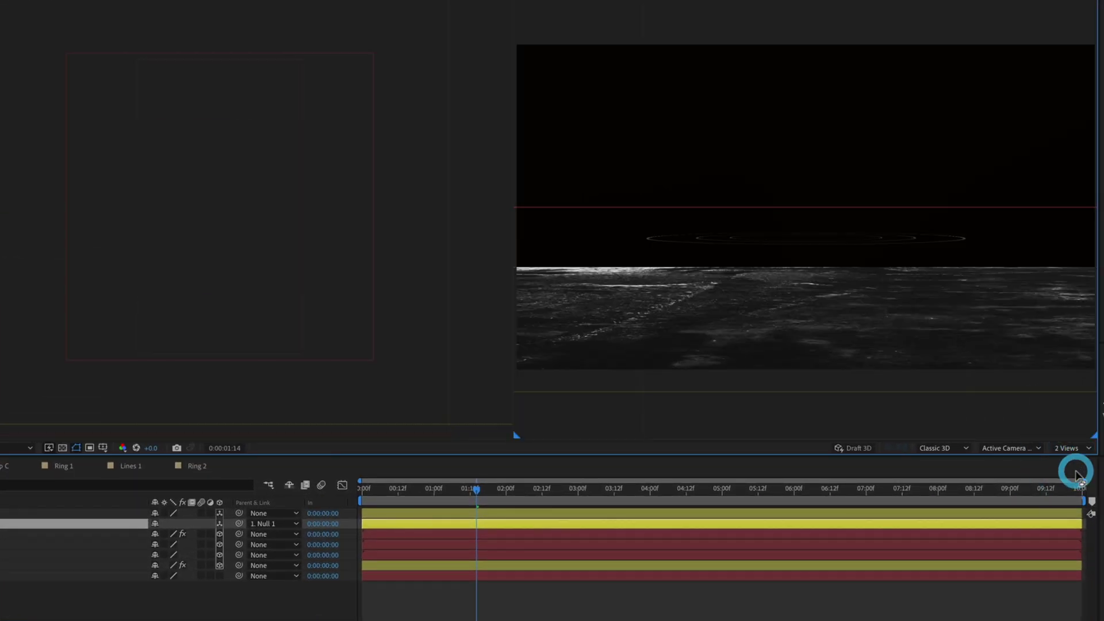
click(394, 326)
click(1011, 449)
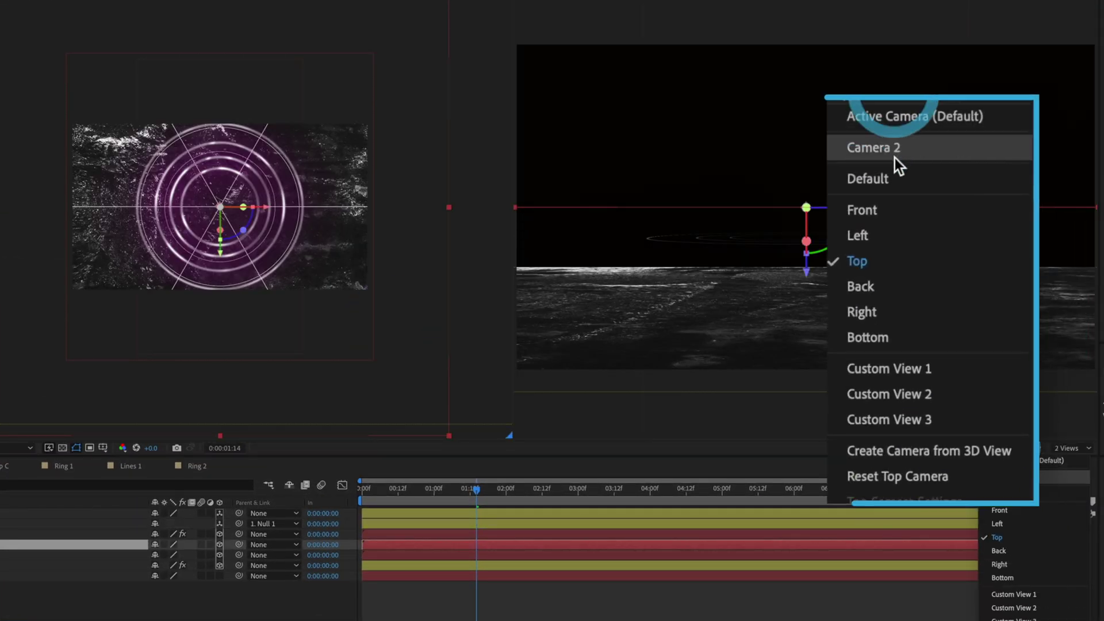
click(1013, 594)
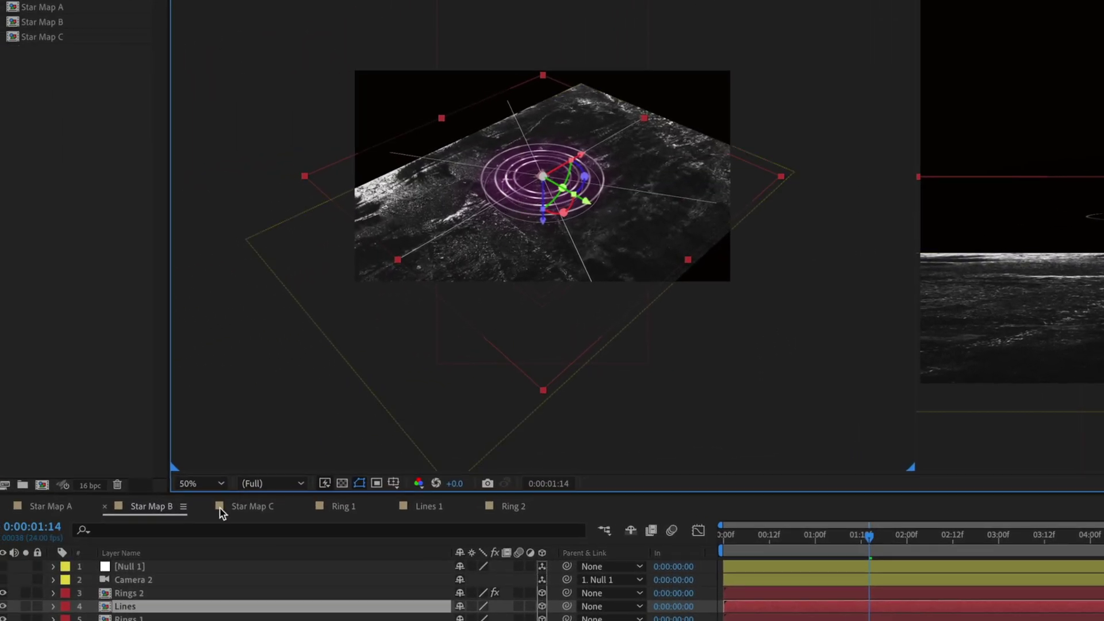
Return to a single view and enable CC RepeTile on the grunge texture with Unfold tiling
key(F2)
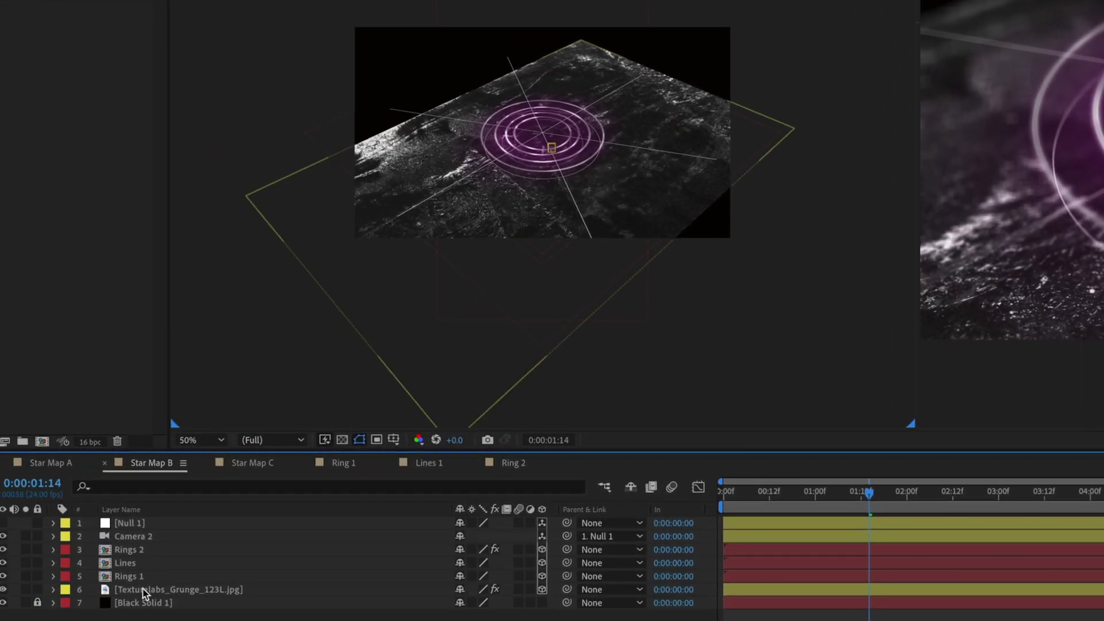
click(143, 589)
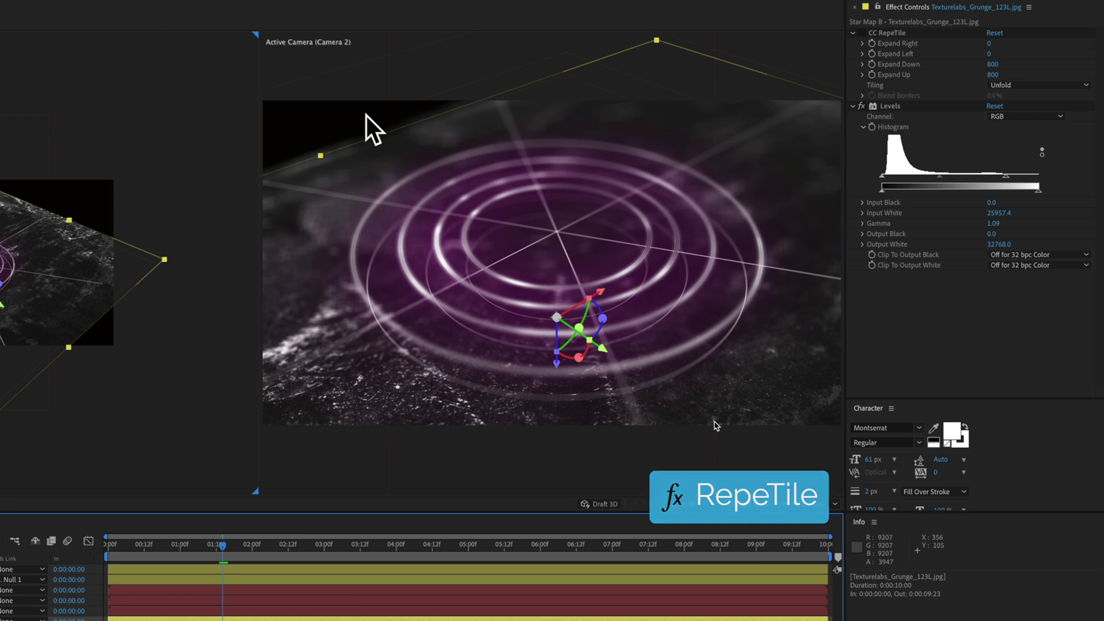
click(818, 506)
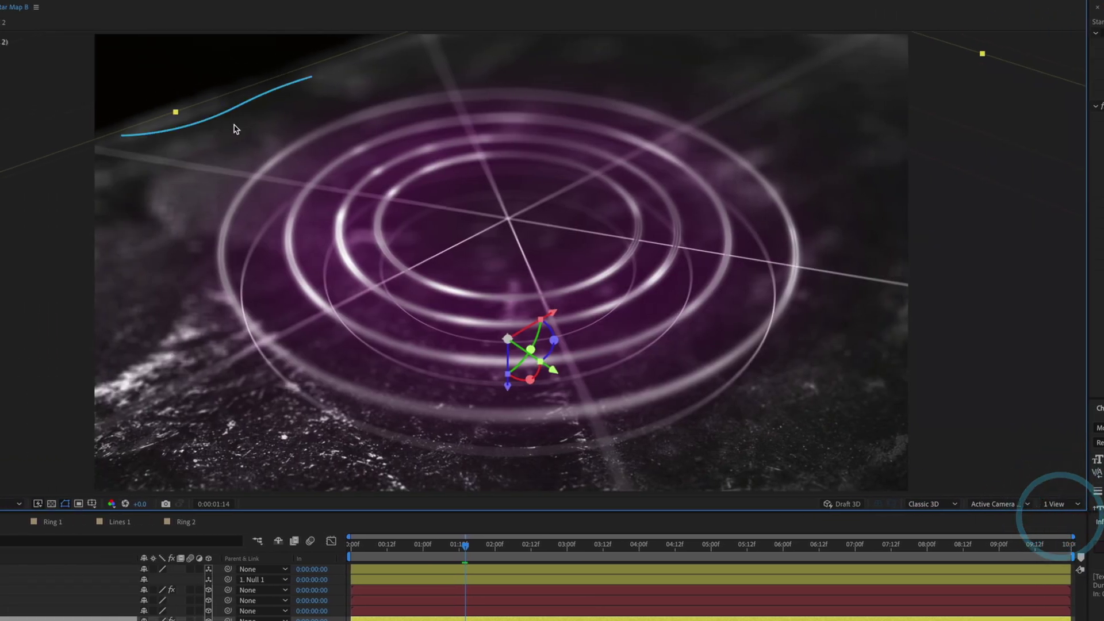
key(Home)
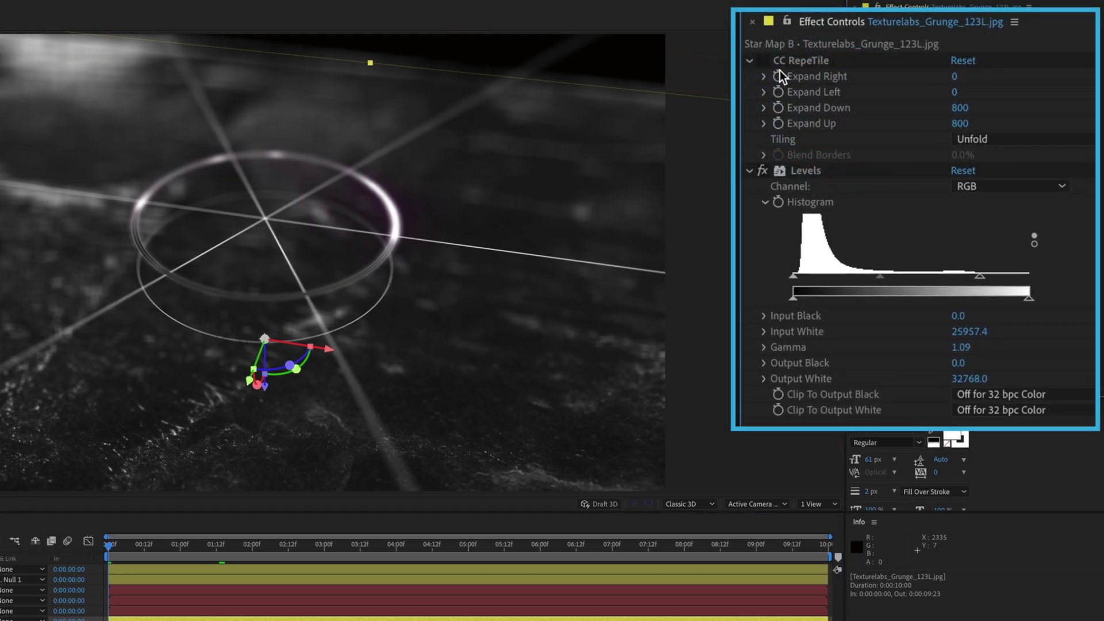
click(762, 60)
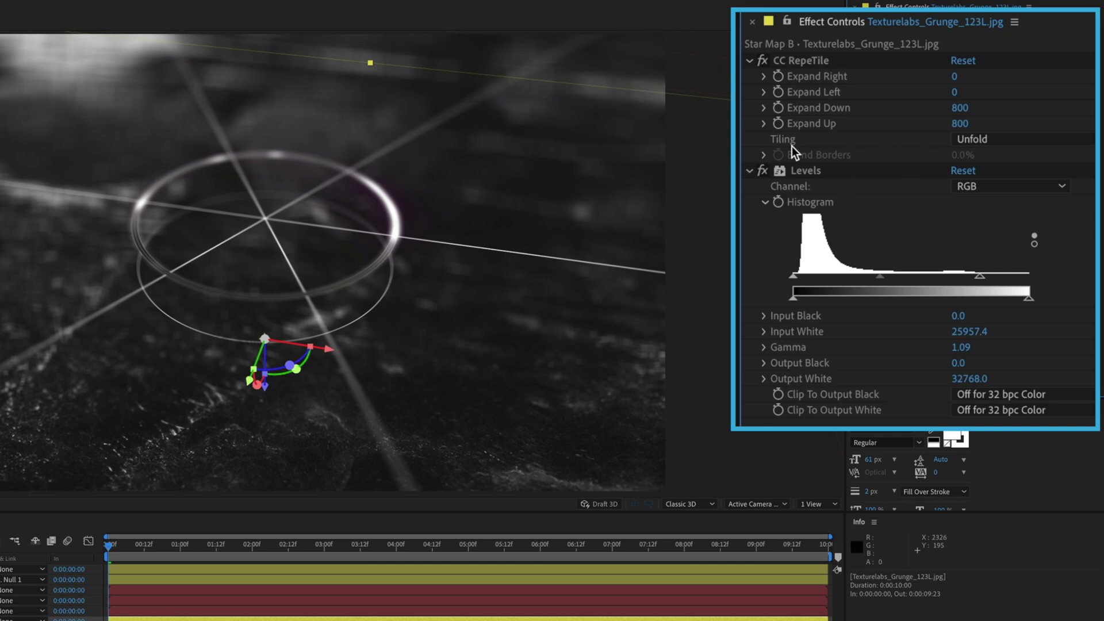
click(973, 139)
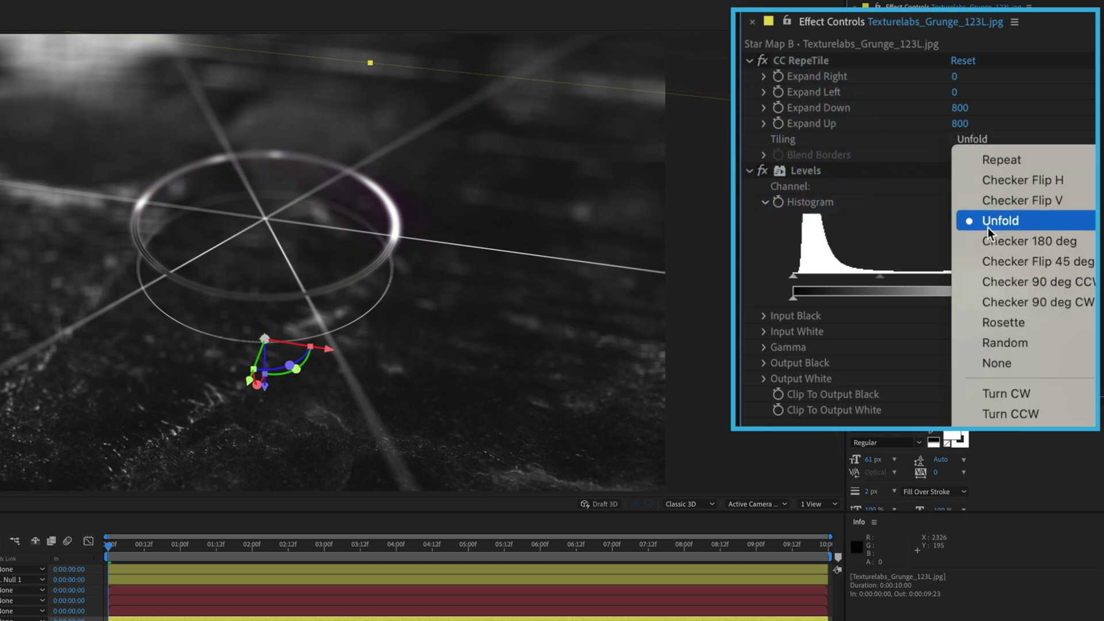
click(834, 136)
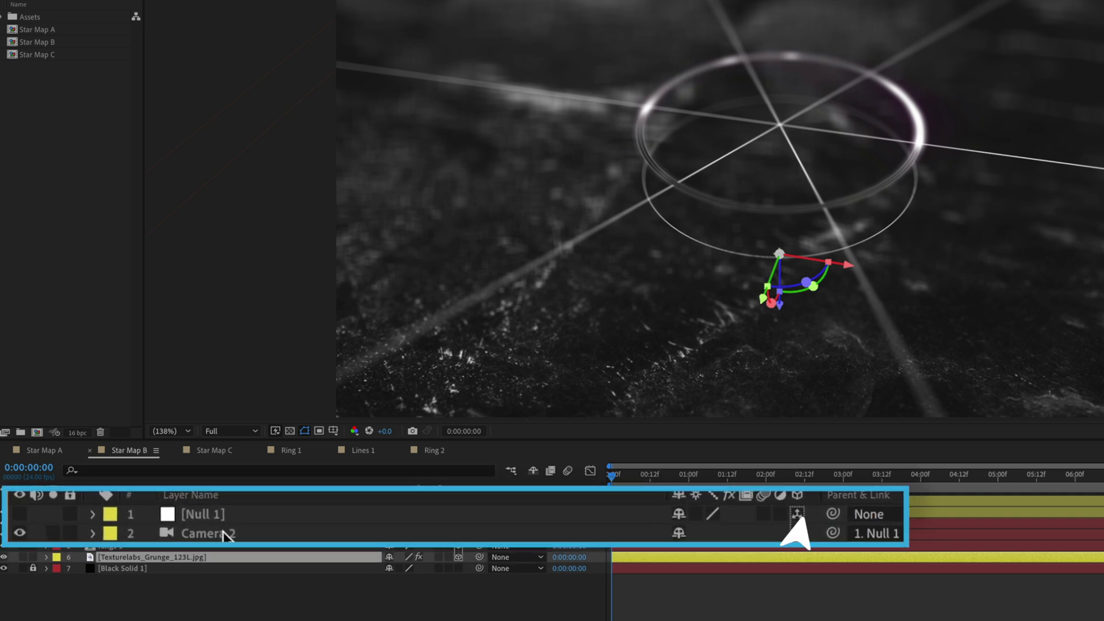
Keyframe Null 1's Y Rotation from 0° to 358.5° at the comp end
click(225, 535)
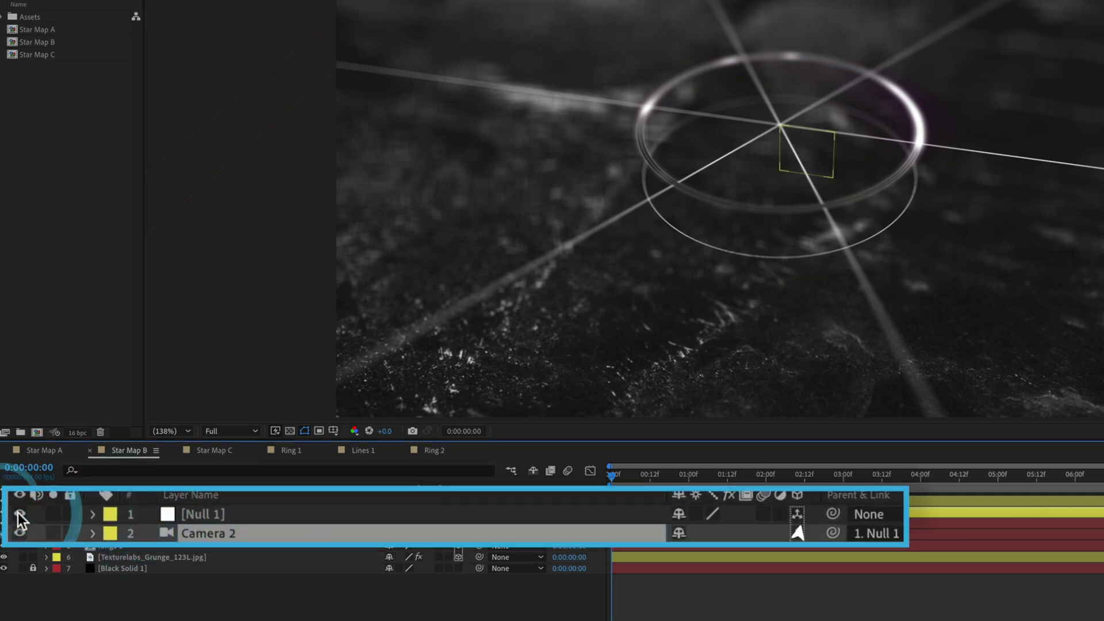
click(207, 517)
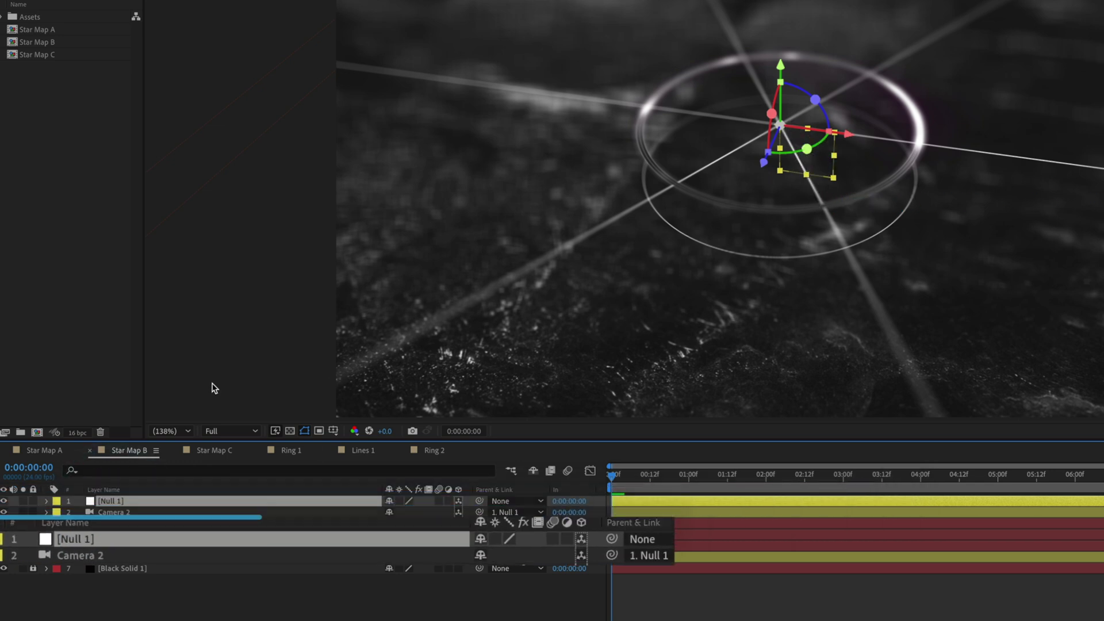
key(r)
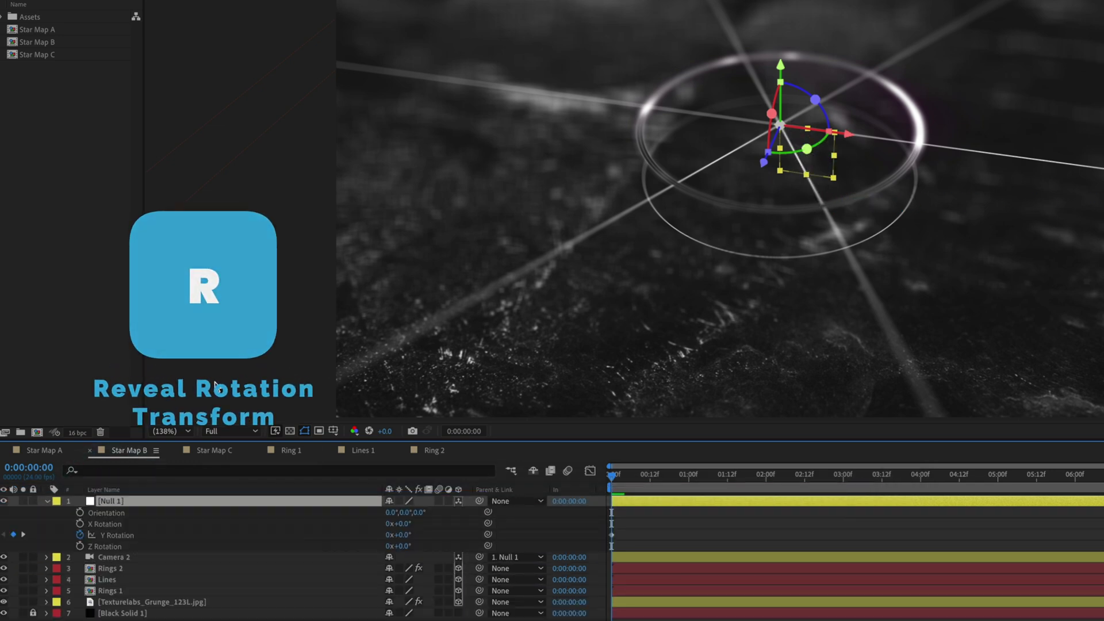
click(117, 535)
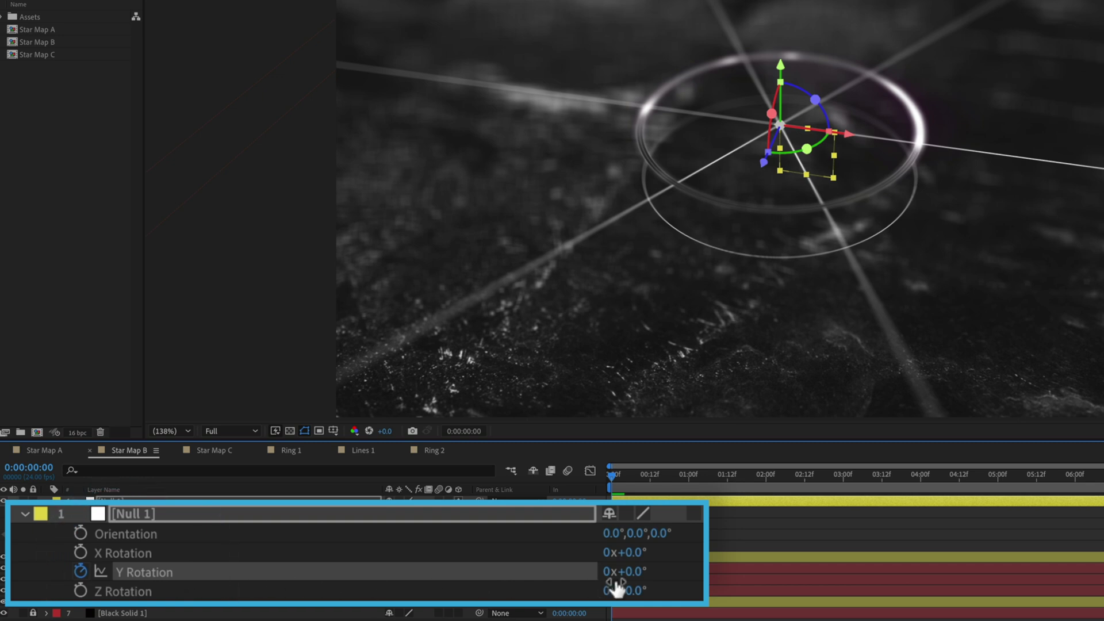
drag(699, 479, 1103, 477)
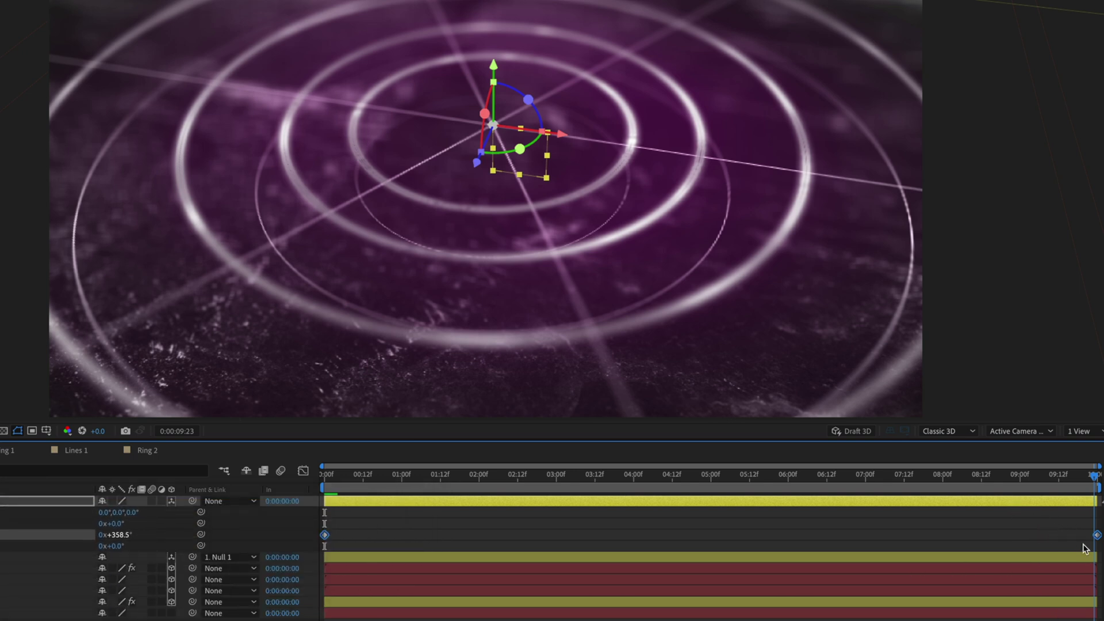
key(Home)
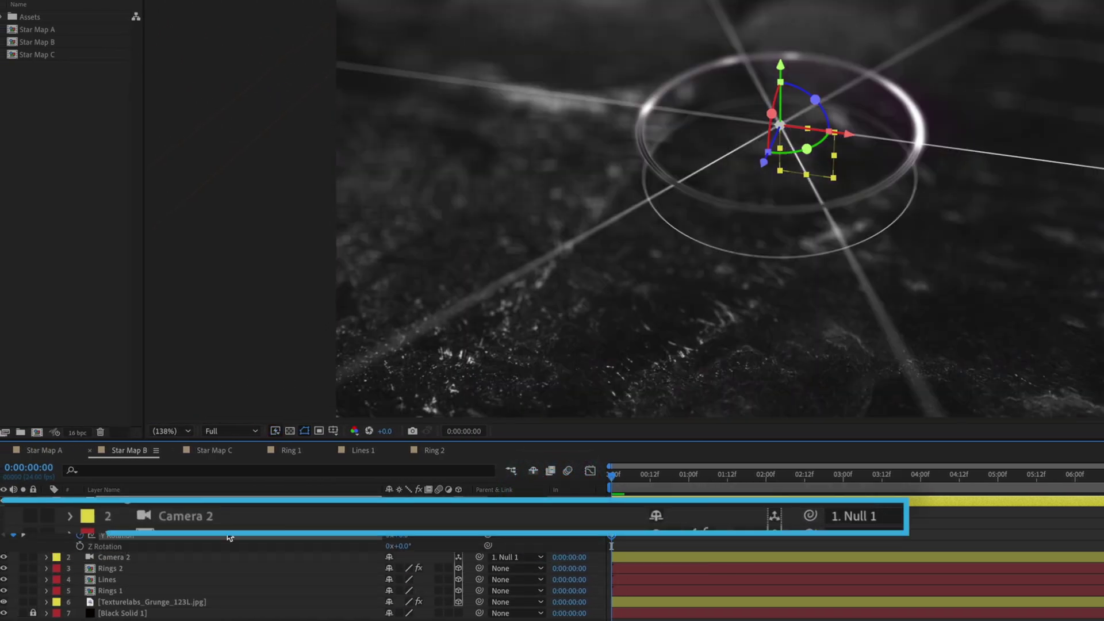
Solo the grunge texture, select Camera 2 and preview the camera orbit
click(23, 603)
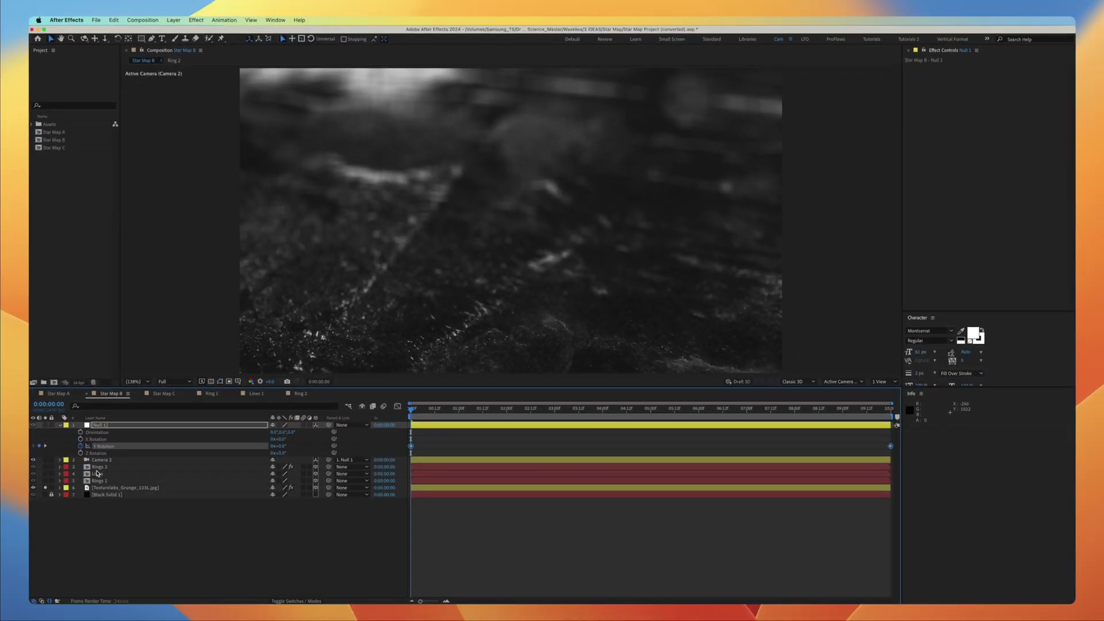
click(98, 460)
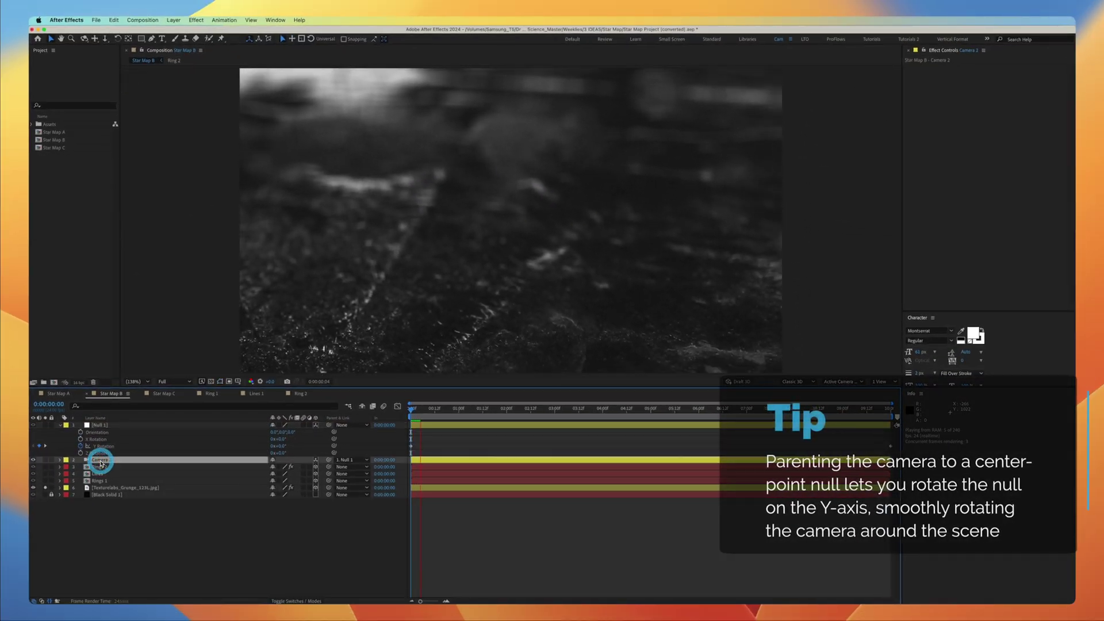
key(space)
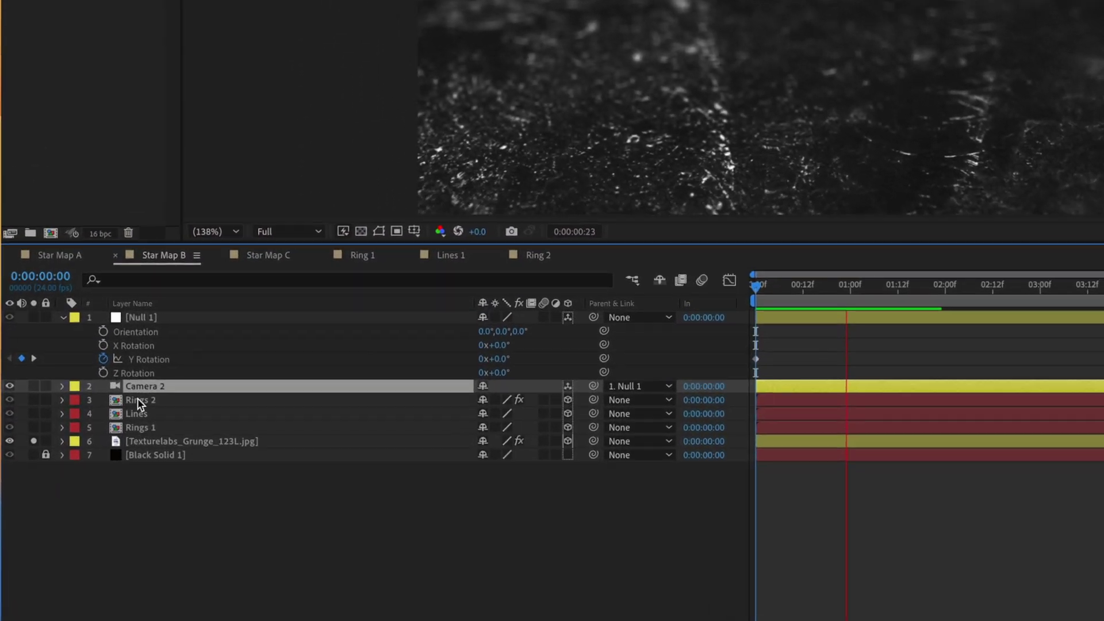
Reveal Camera 2's camera options and switch Depth of Field on
key(a)
key(a)
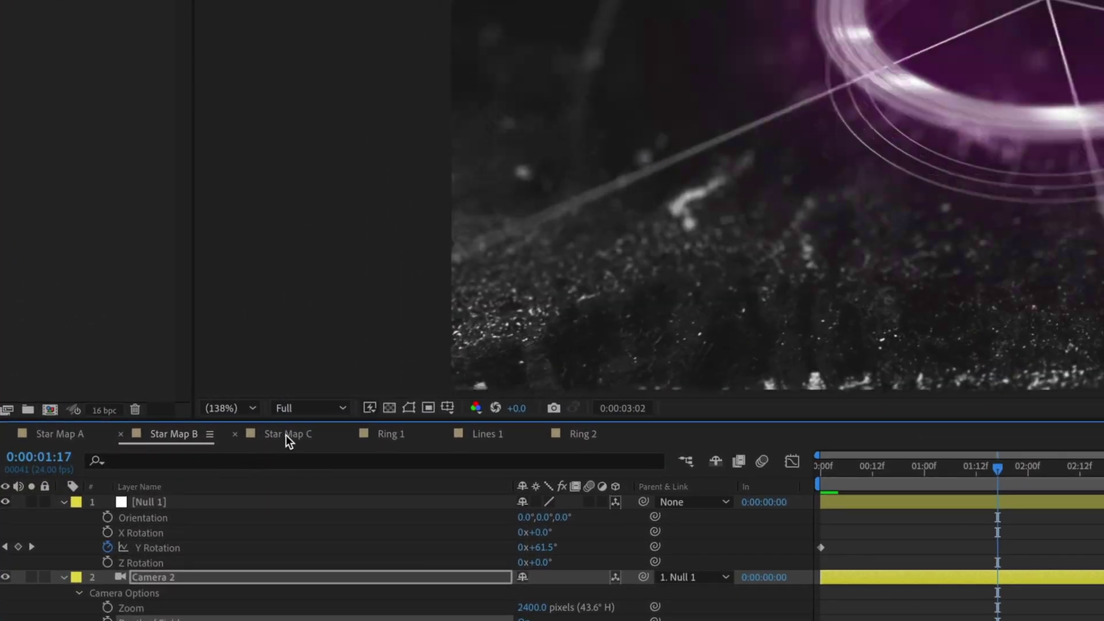
In the Star Map C composition, make the FX layer visible
click(286, 434)
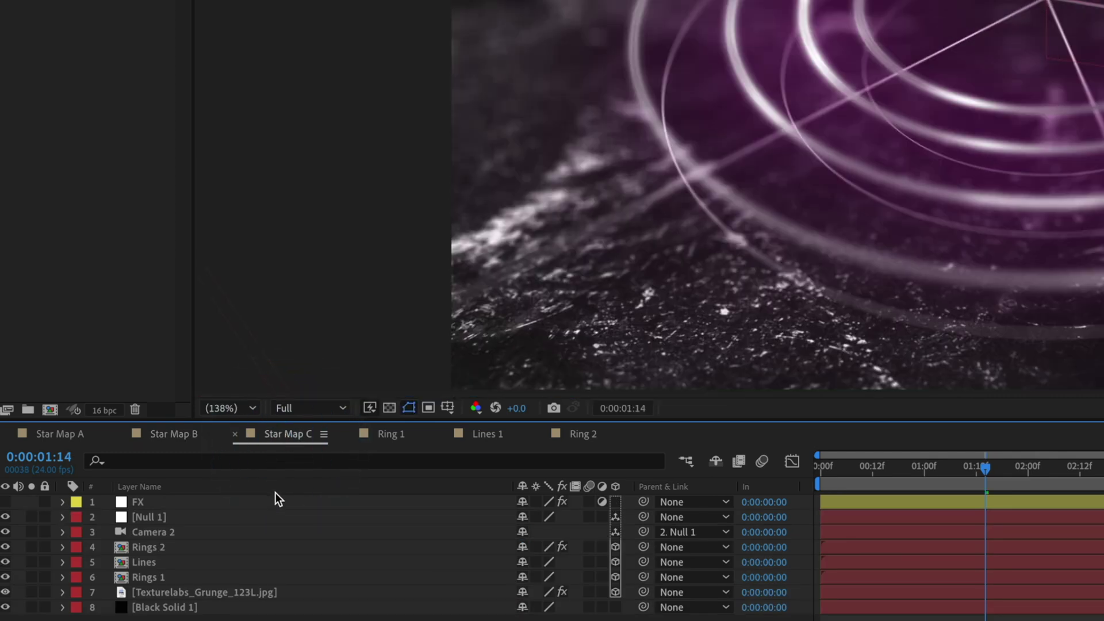
click(161, 505)
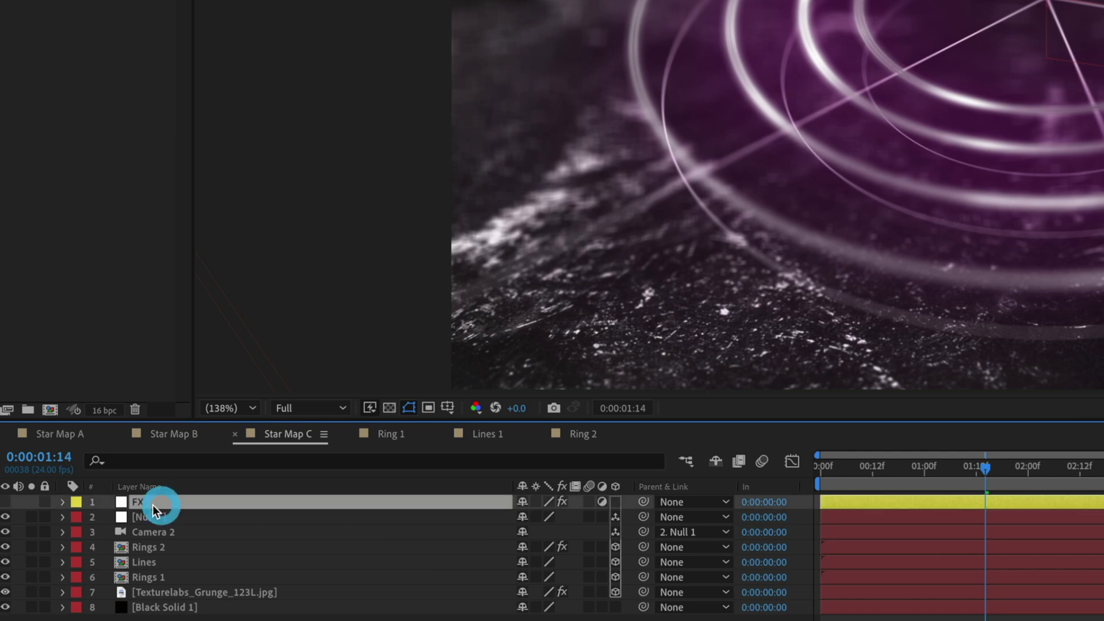
click(5, 503)
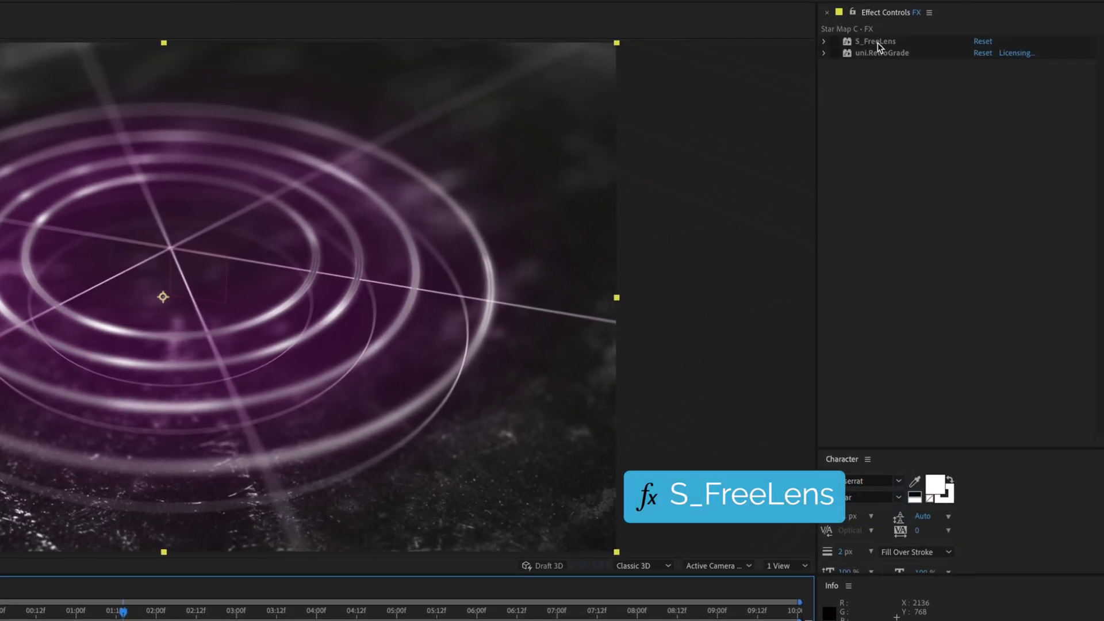
Toggle the S_FreeLens effect off and on to compare, leaving it enabled
click(826, 42)
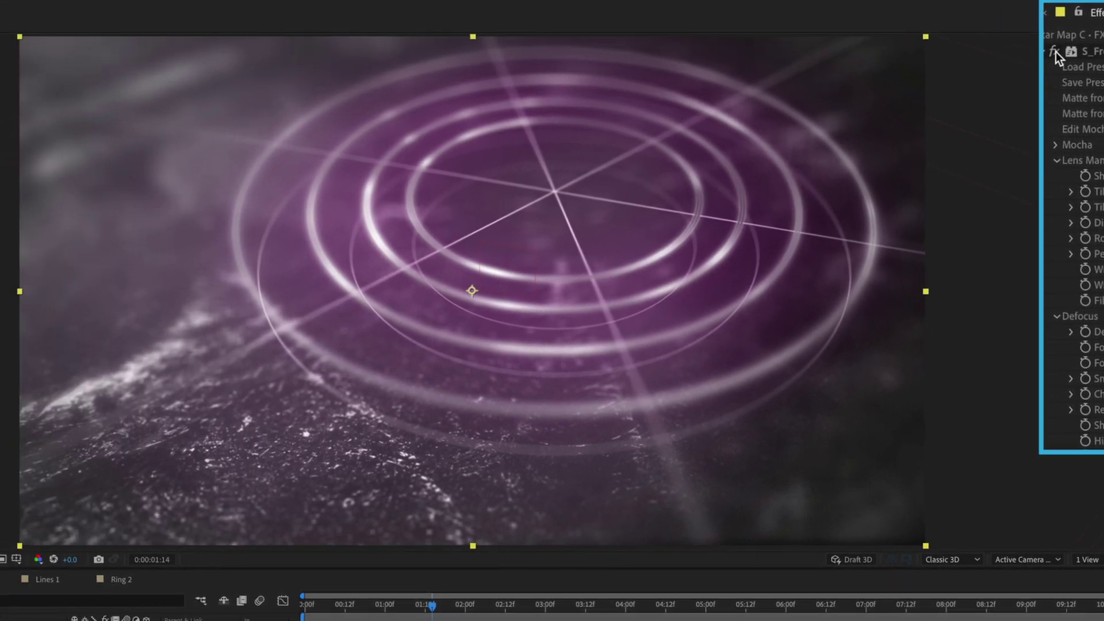
click(1055, 52)
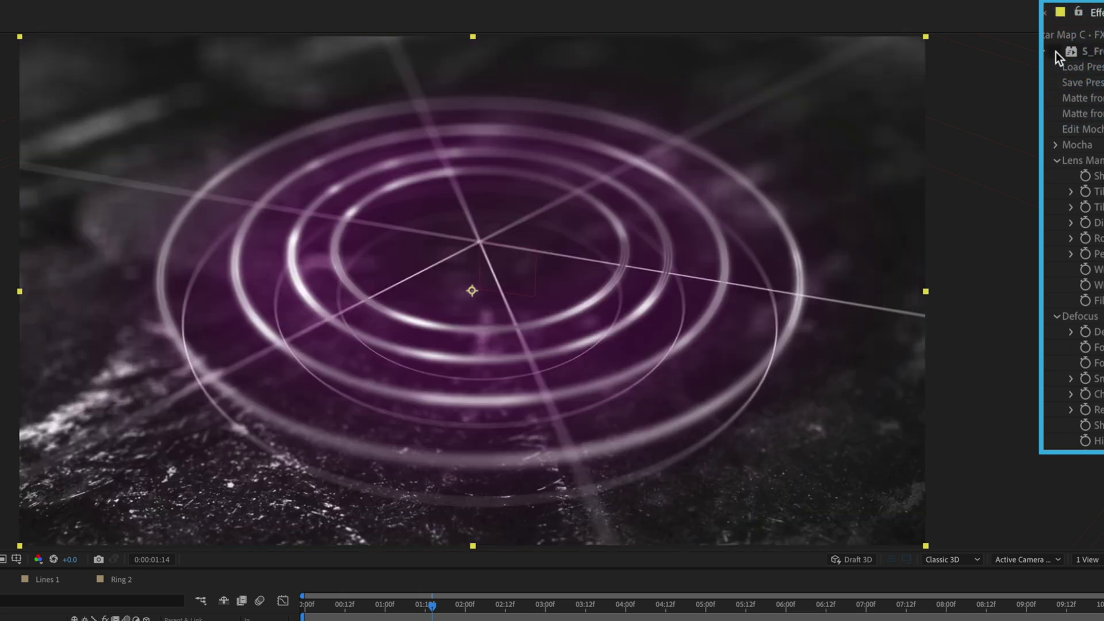
click(1055, 52)
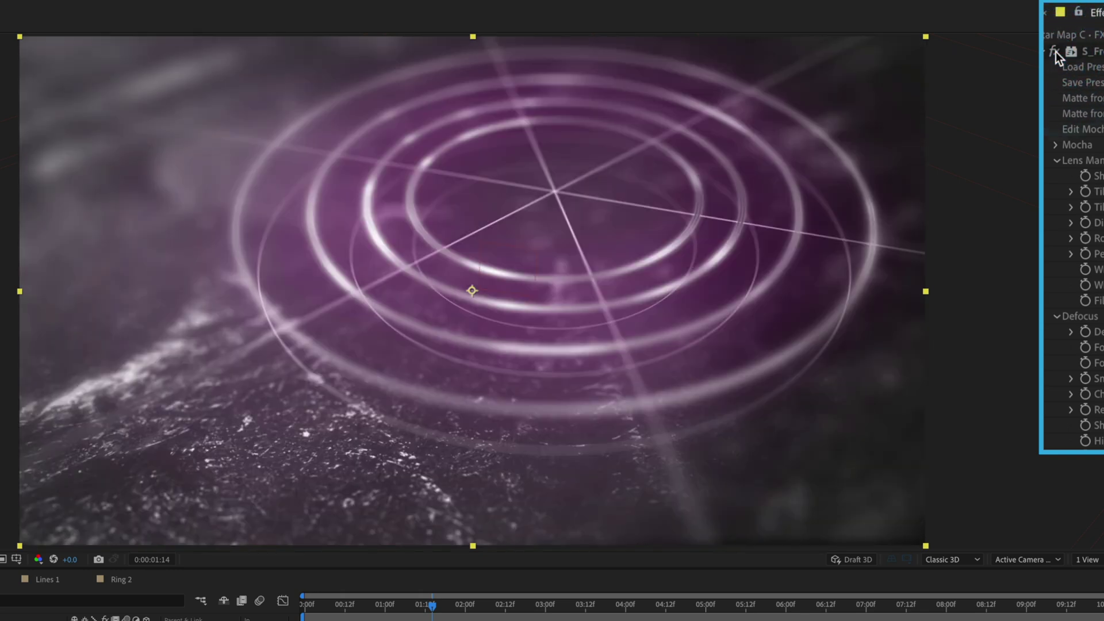
click(1055, 51)
click(1055, 52)
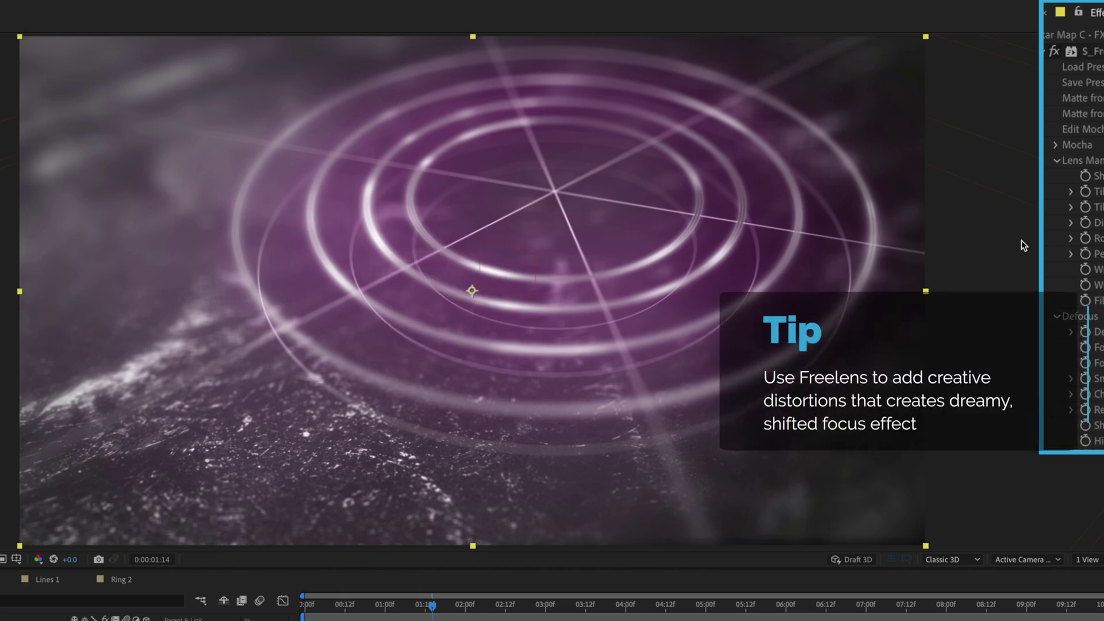
click(1045, 51)
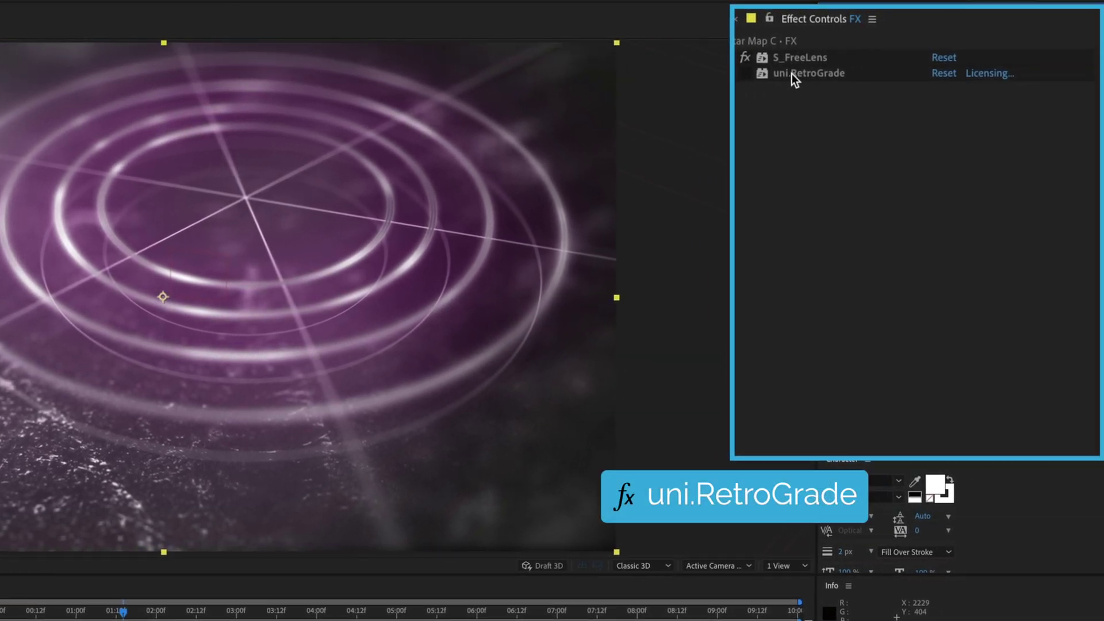
Enable uni.RetroGrade, keeping Frame Size at Original and Edge Style at Projector Edge
click(792, 73)
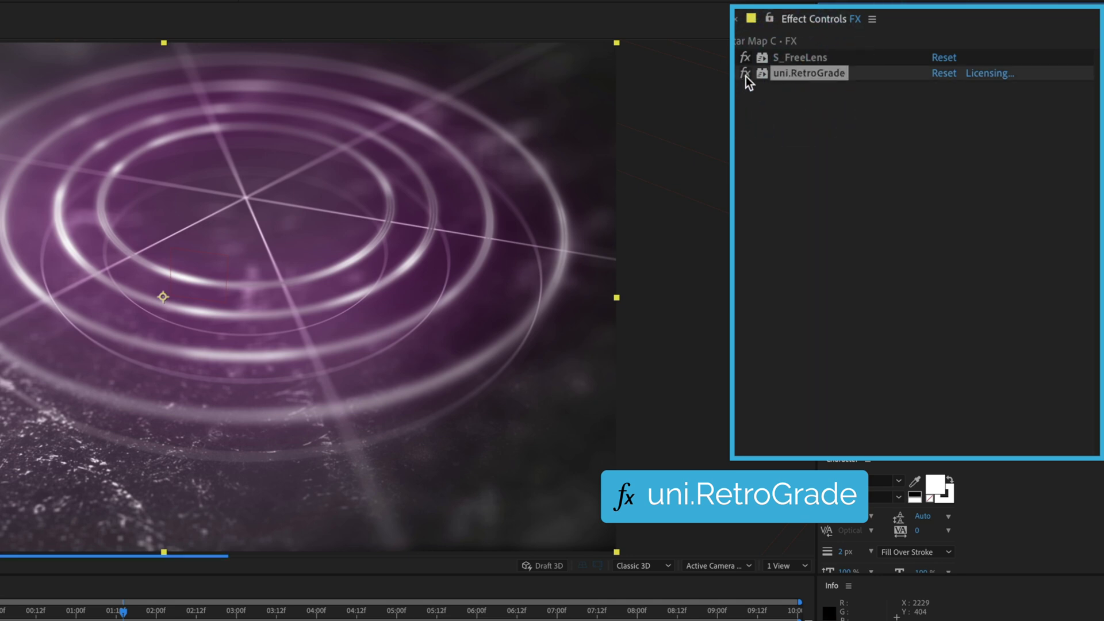
click(746, 75)
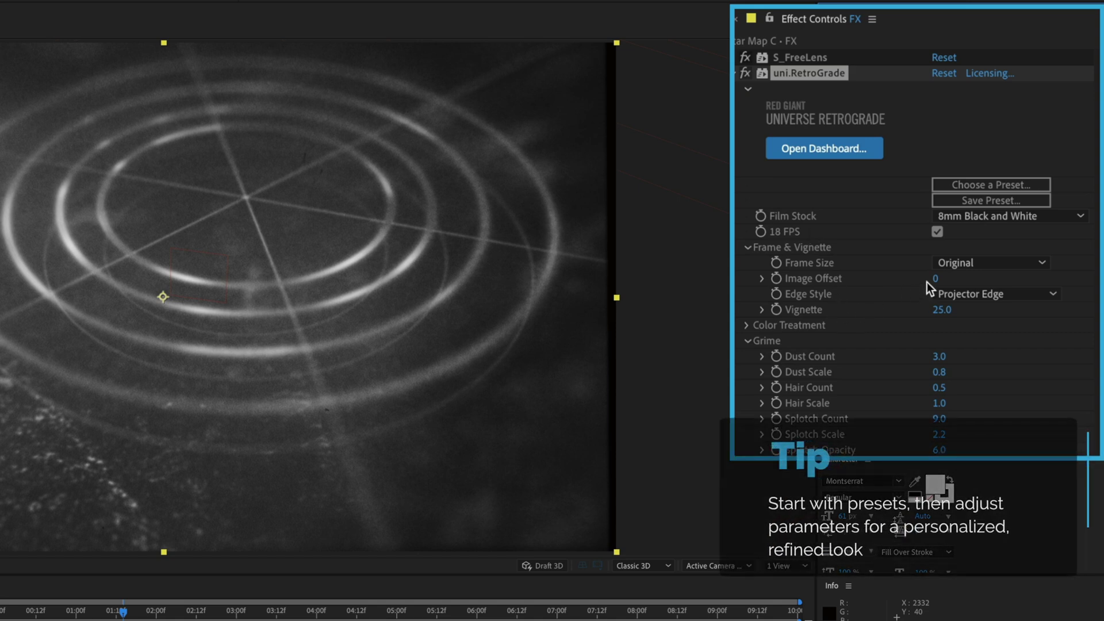
click(961, 265)
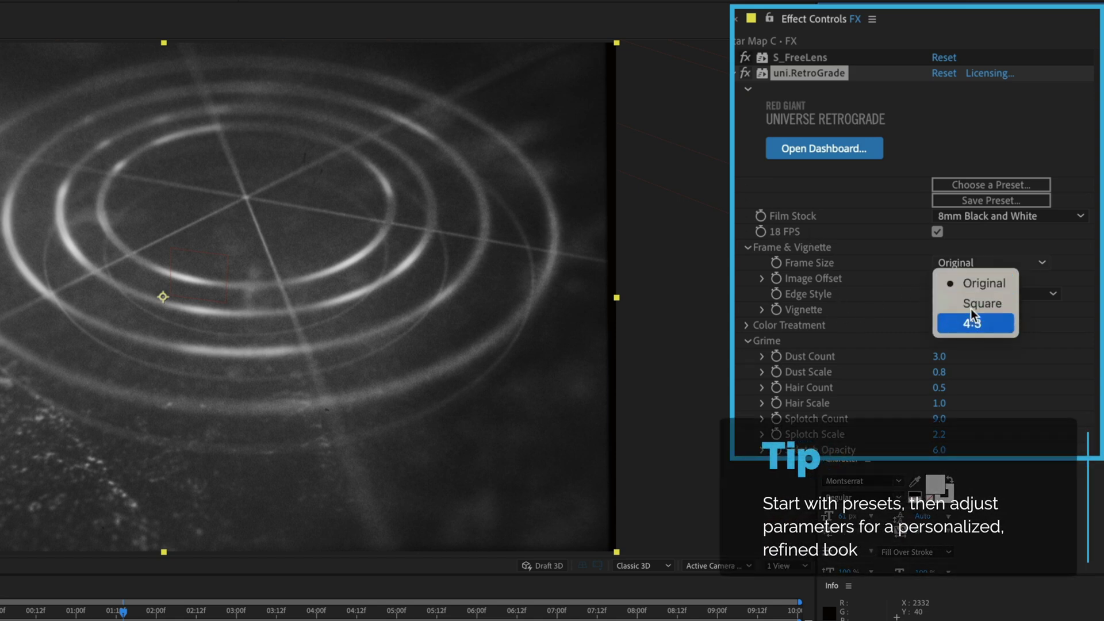
click(972, 282)
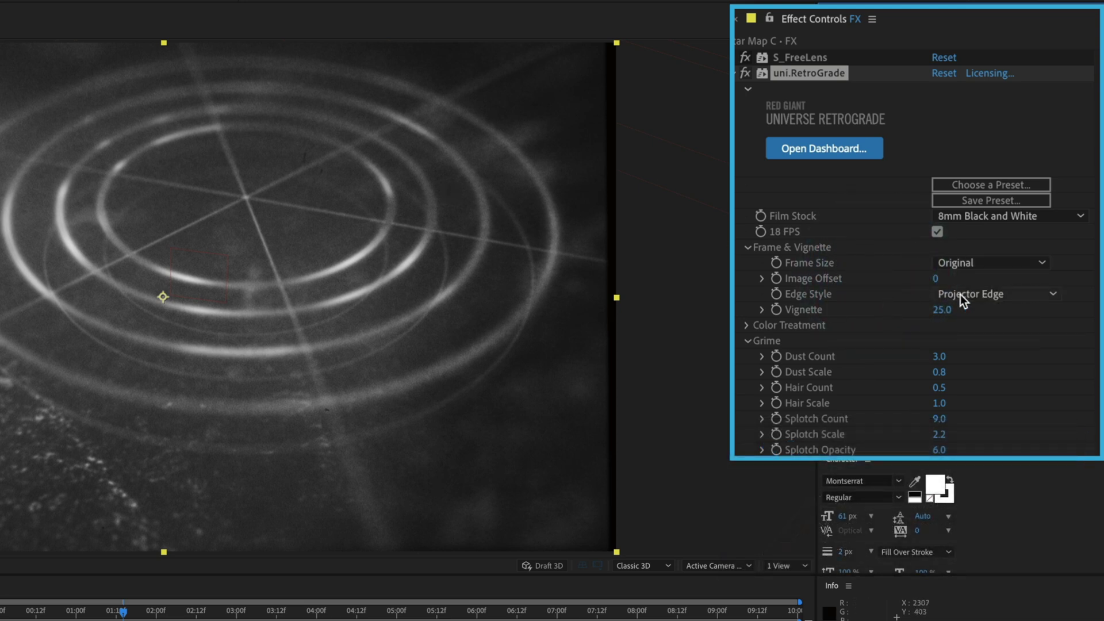
click(986, 294)
click(851, 296)
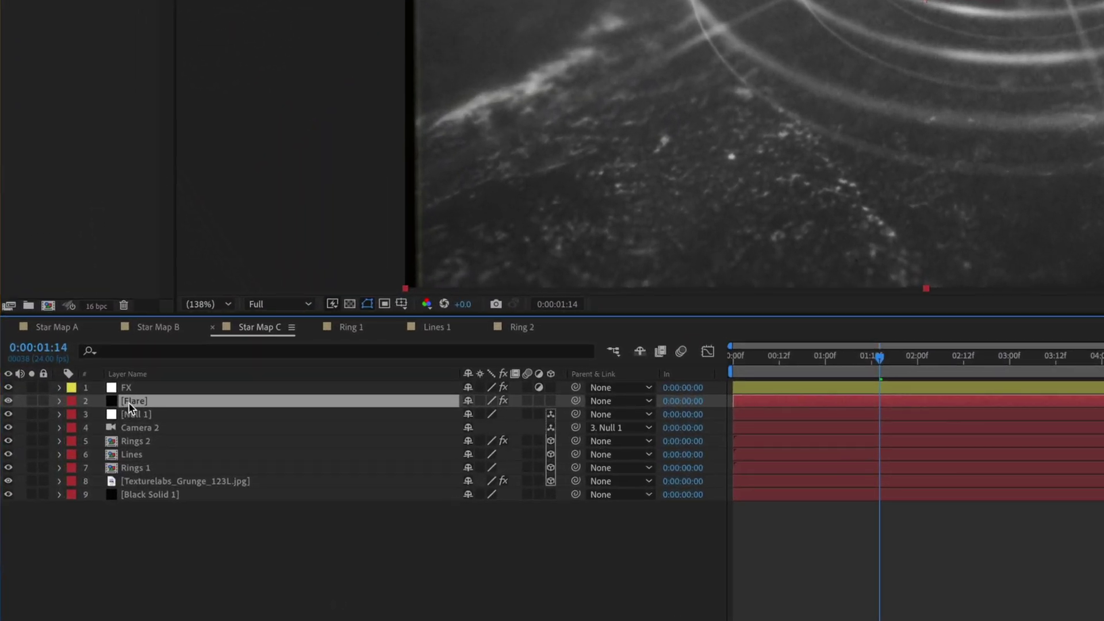
Switch on the uni.Knoll Light Factory EZ flare on the Flare layer
click(102, 430)
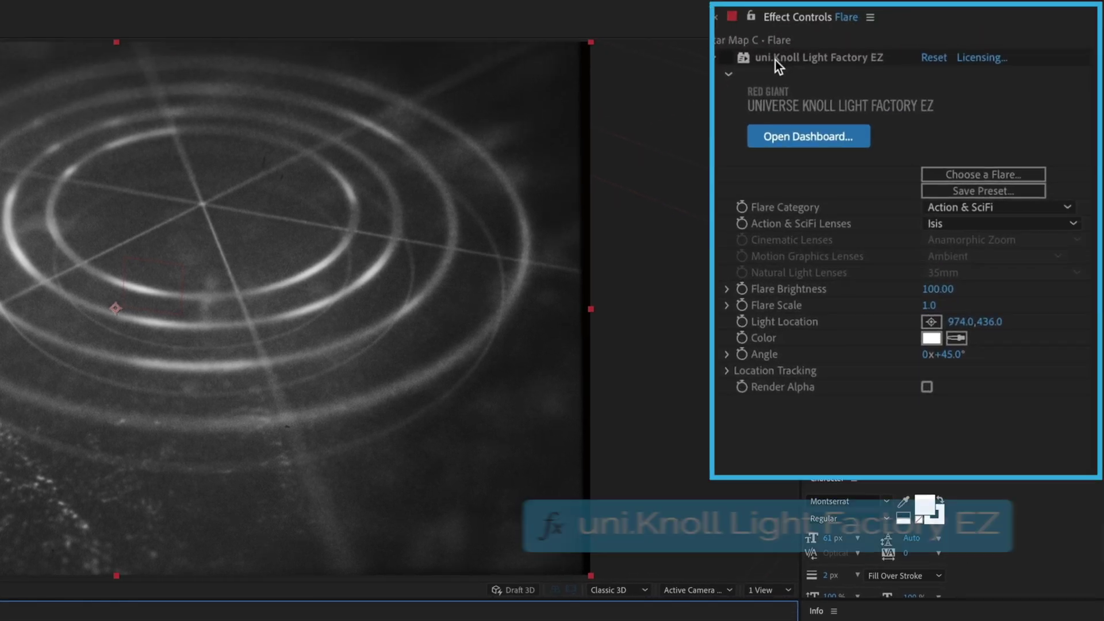
click(775, 60)
click(727, 58)
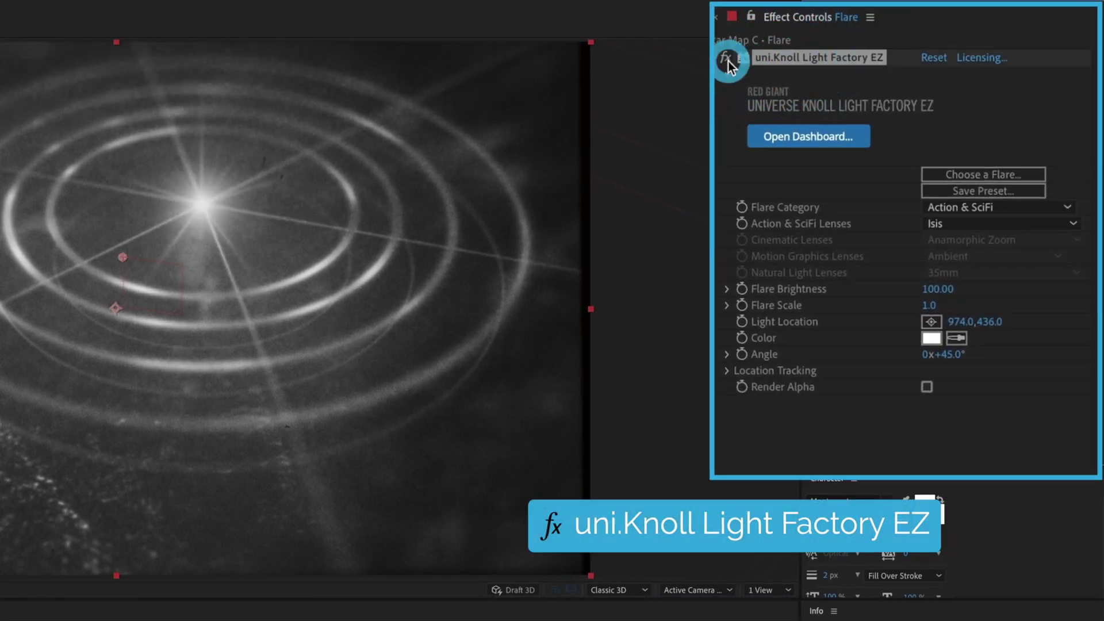